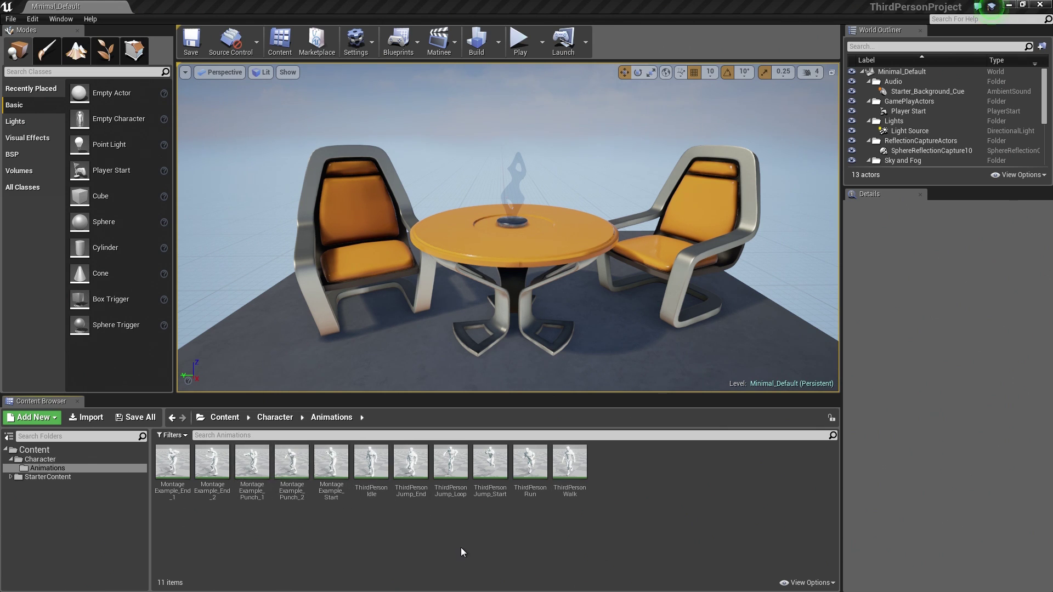
Step: Close the asset type filter list without filtering and view ThirdPersonIdle's details (79 frames, 29 Kb)
click(171, 436)
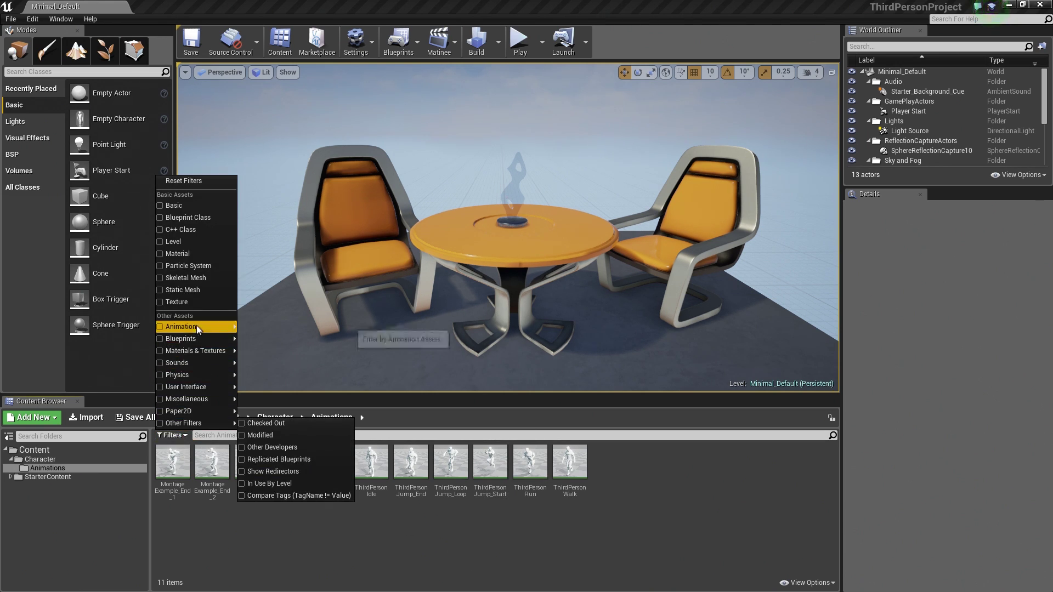
mouse_move(196, 328)
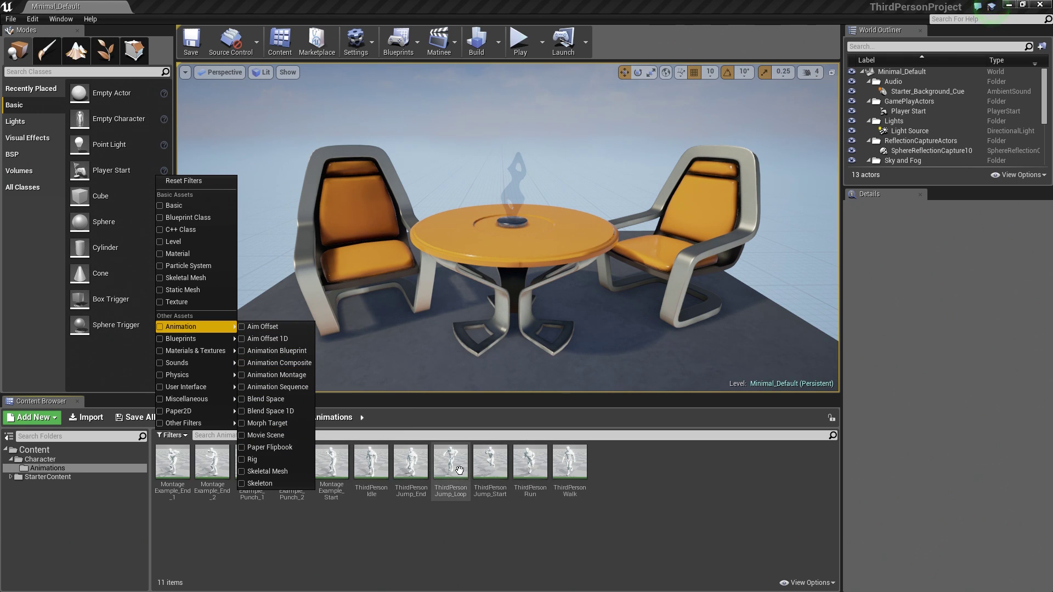
click(338, 570)
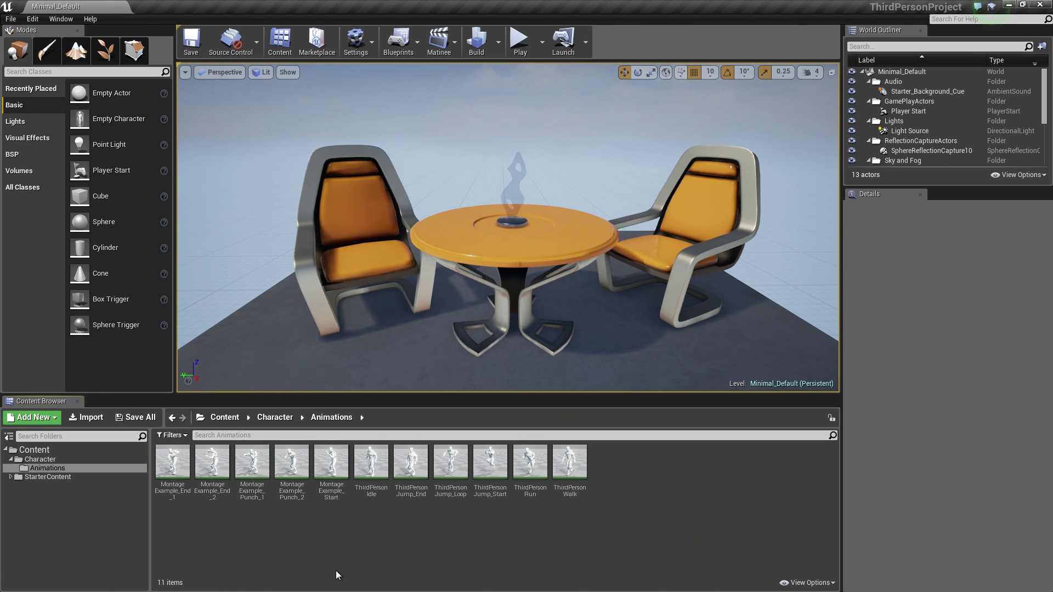
mouse_move(384, 481)
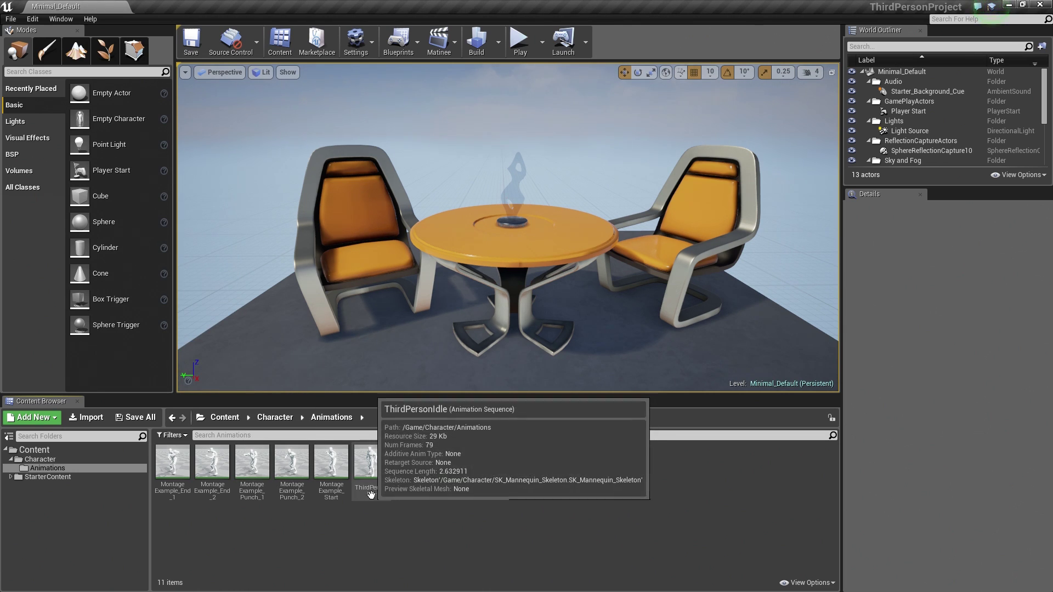
Step: Open ThirdPersonIdle in Persona so it loops on the mannequin preview
double_click(371, 463)
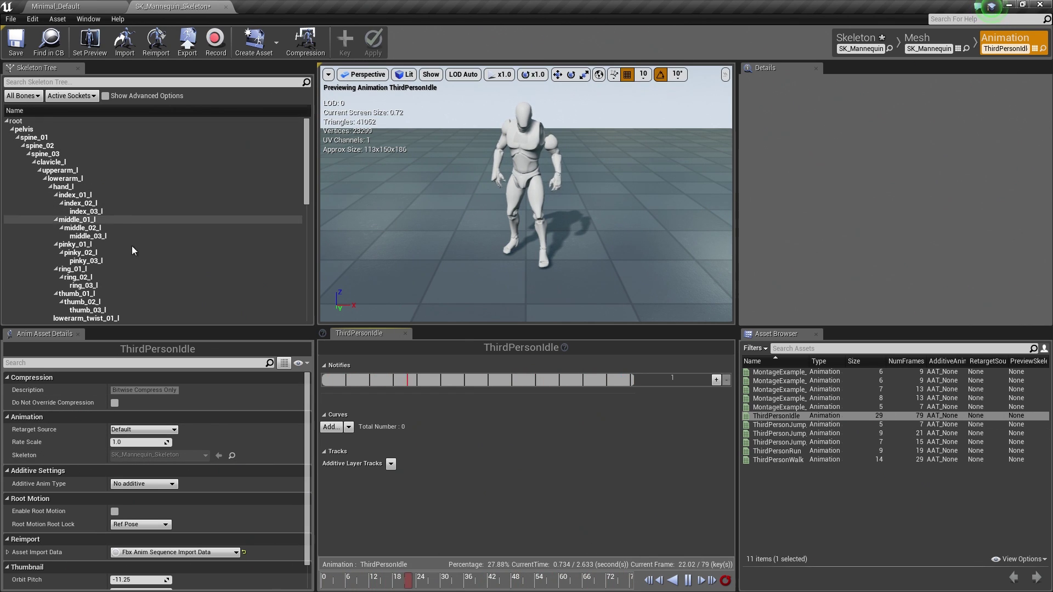
click(923, 38)
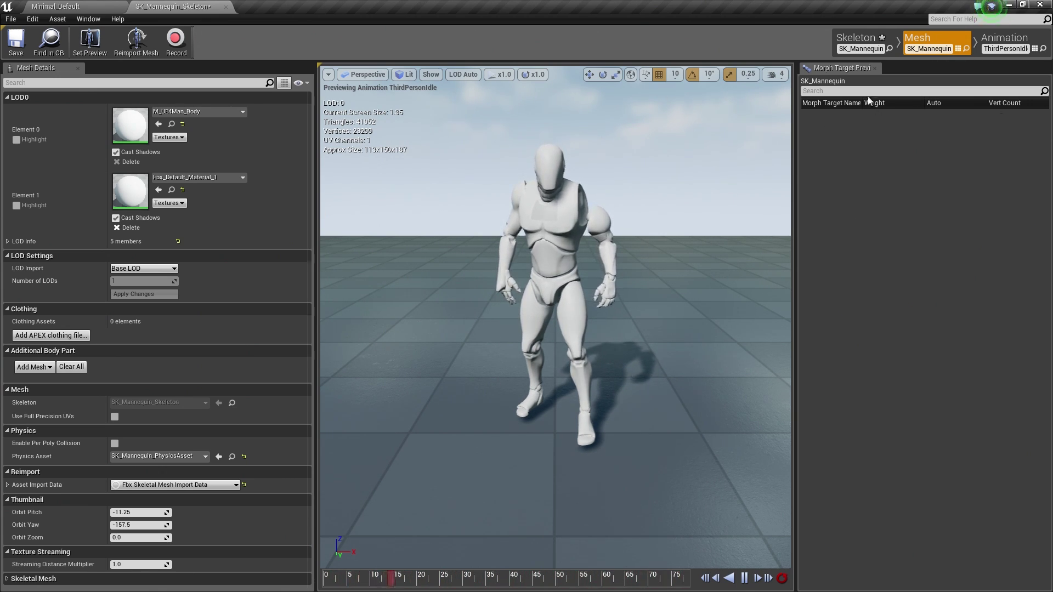
Step: Enter Skeleton mode and select the hand_r bone in the Skeleton Tree
click(849, 45)
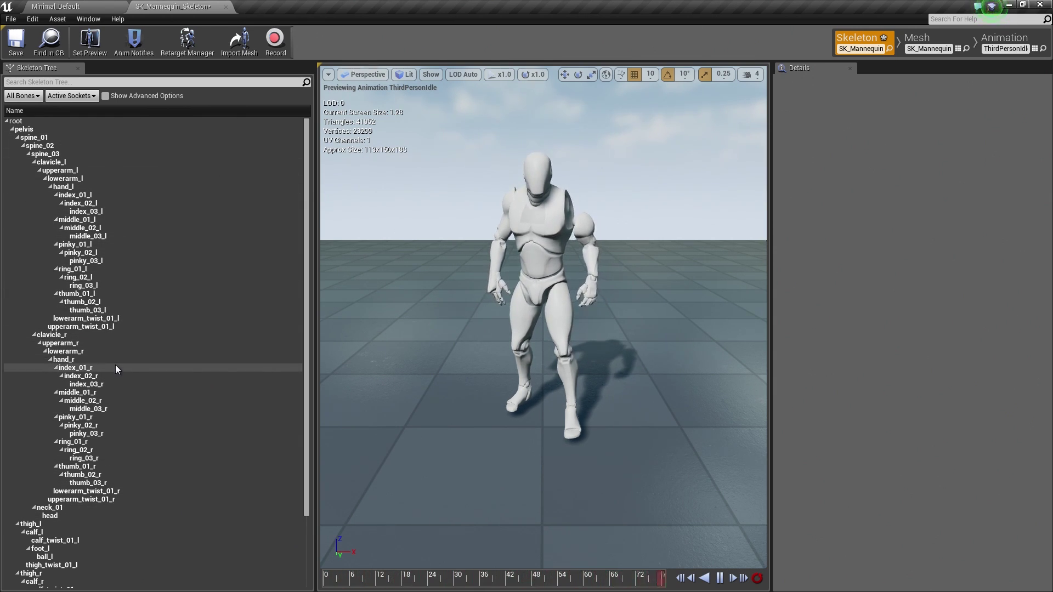
click(91, 360)
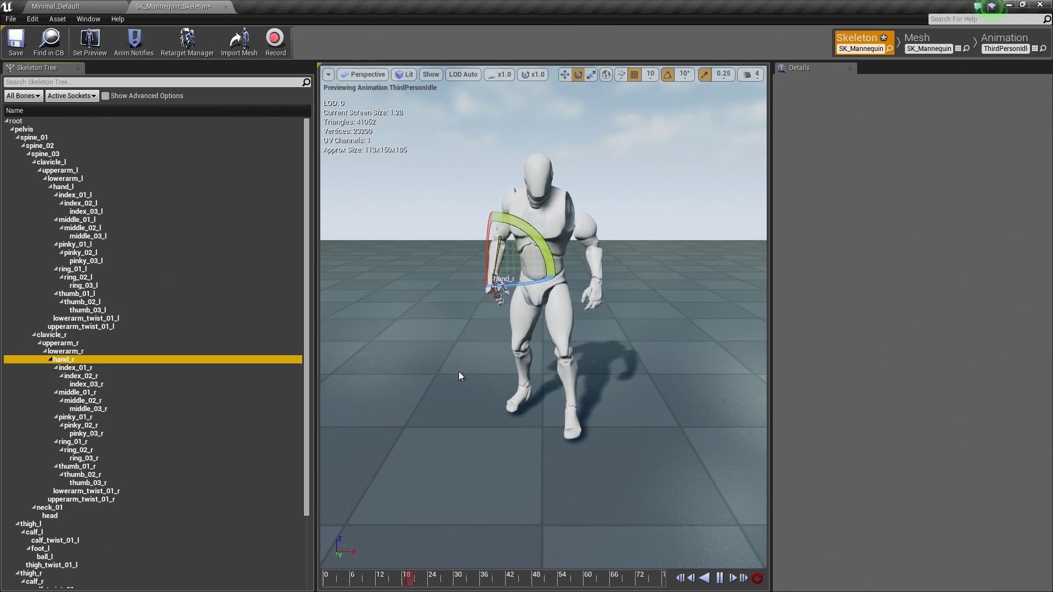
Step: Add a socket named hand_rSocket under the hand_r bone
right_click(81, 360)
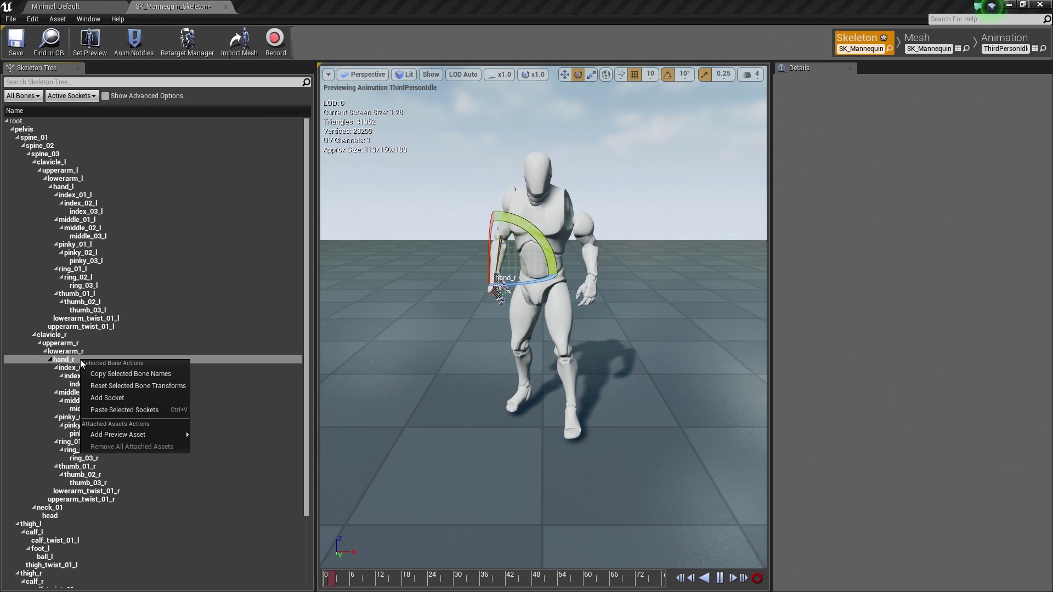
click(114, 398)
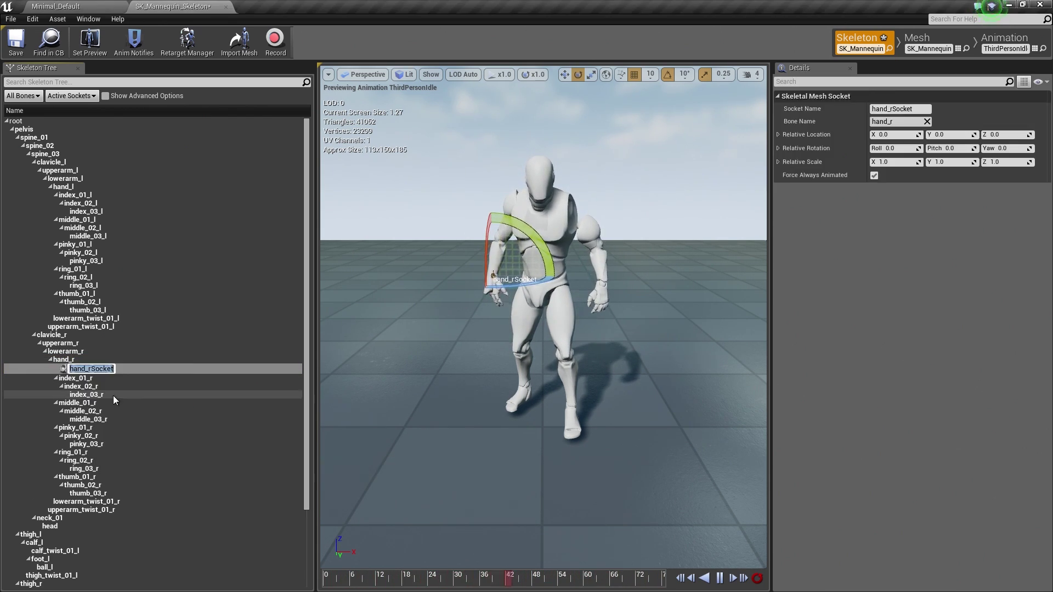
key(Return)
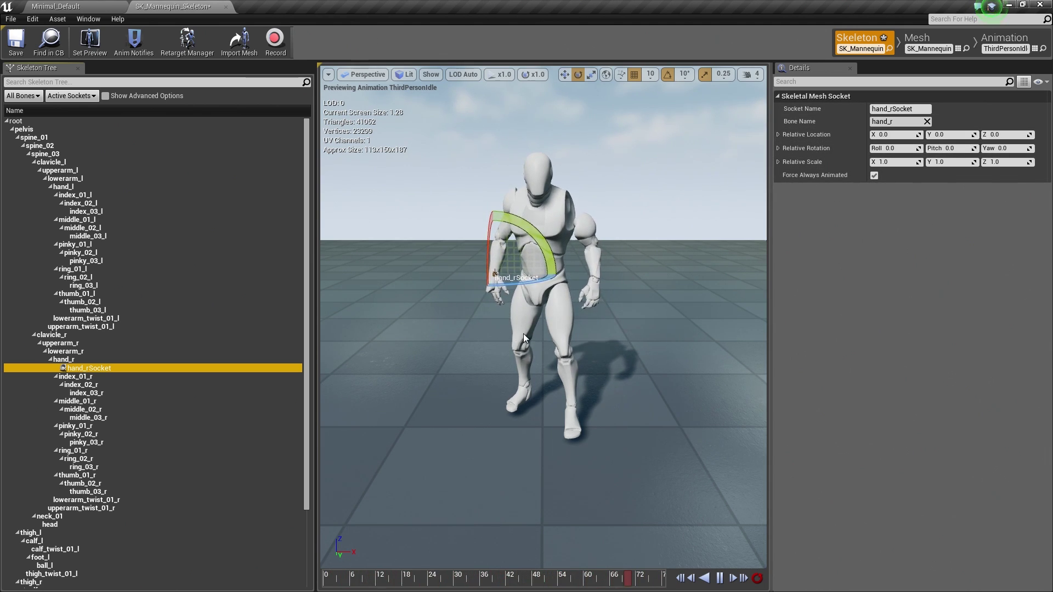
Step: Move hand_rSocket down onto the mannequin's right hand and check it from several angles
right_drag(606, 229, 606, 257)
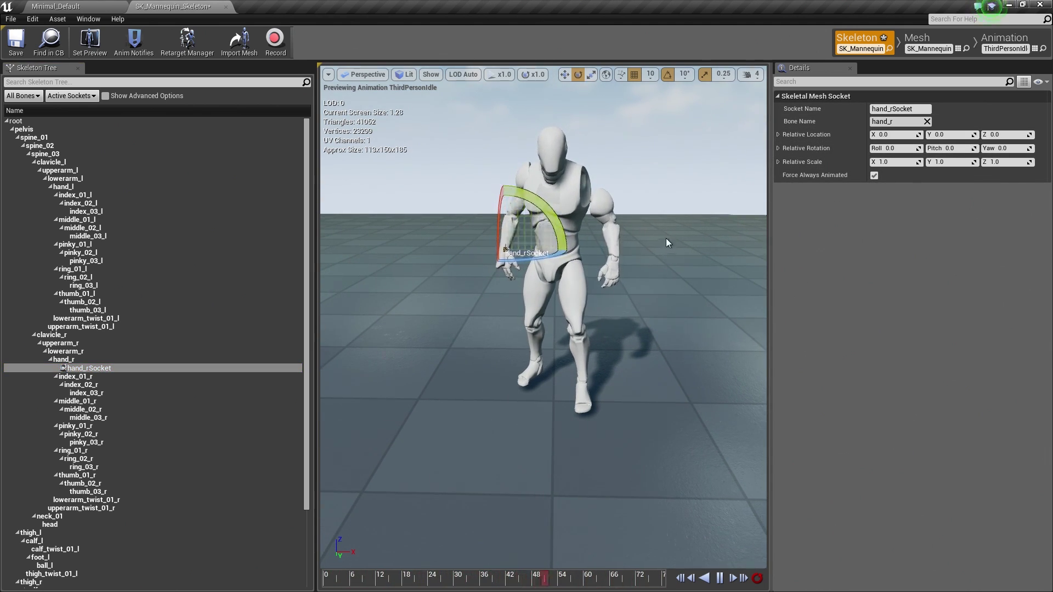
key(w)
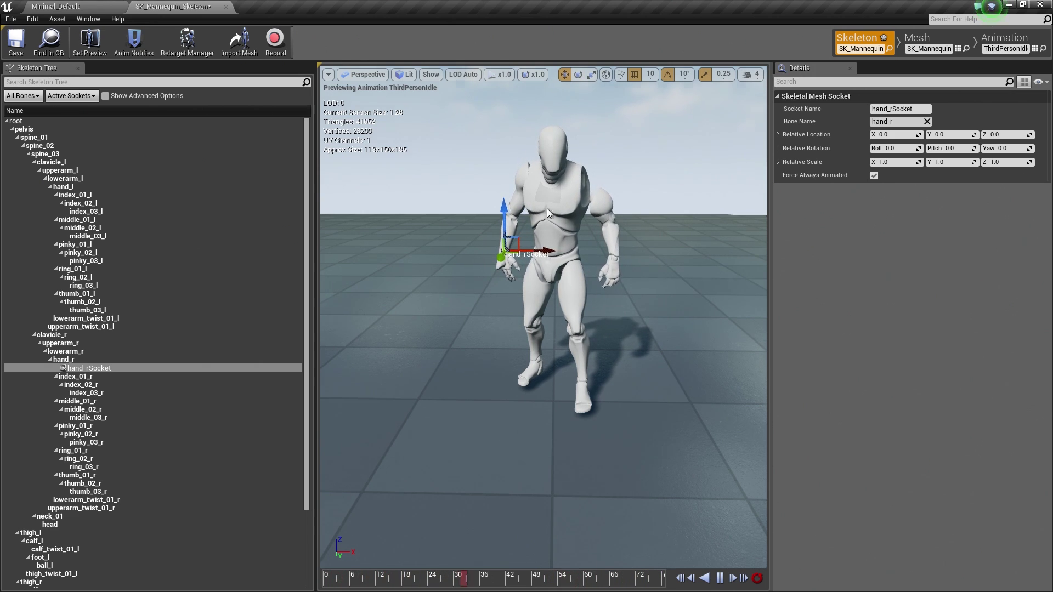
right_drag(646, 232, 540, 230)
drag(520, 295, 555, 318)
scroll(555, 318, up, 5)
right_drag(555, 318, 477, 322)
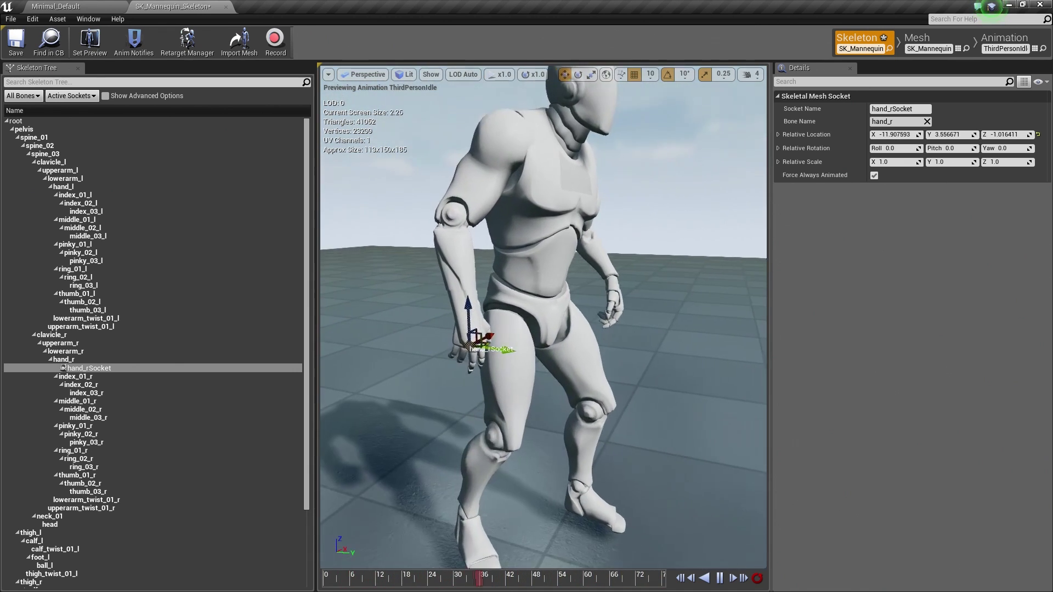
scroll(509, 283, down, 3)
right_drag(509, 283, 532, 310)
Step: Select the spine_01 bone, frame it in view, and look down at the mannequin
scroll(509, 283, down, 3)
scroll(535, 284, up, 5)
scroll(534, 284, down, 6)
scroll(543, 318, up, 5)
scroll(550, 287, up, 5)
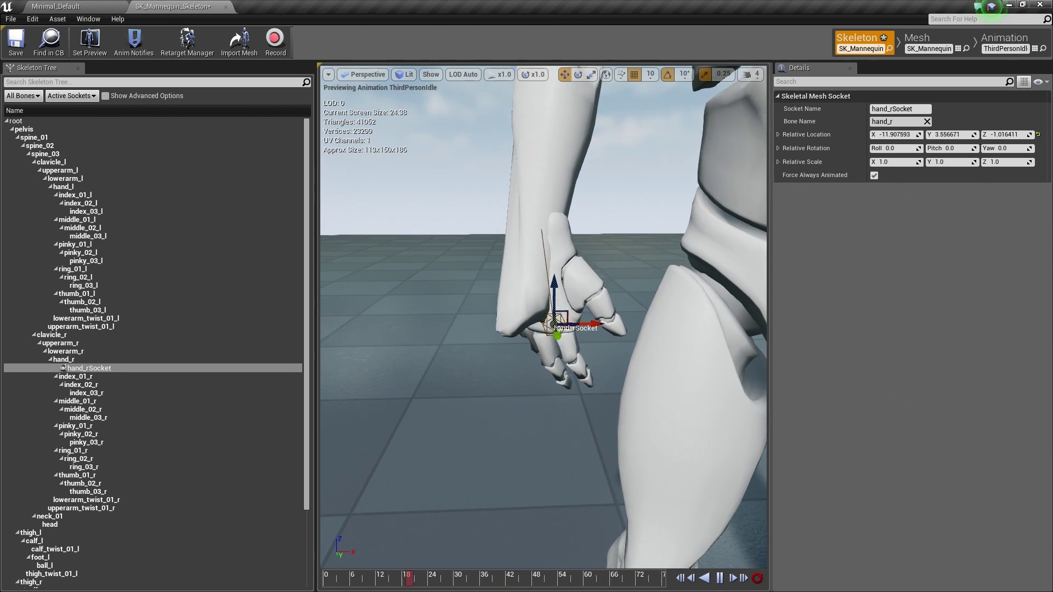
scroll(551, 287, down, 4)
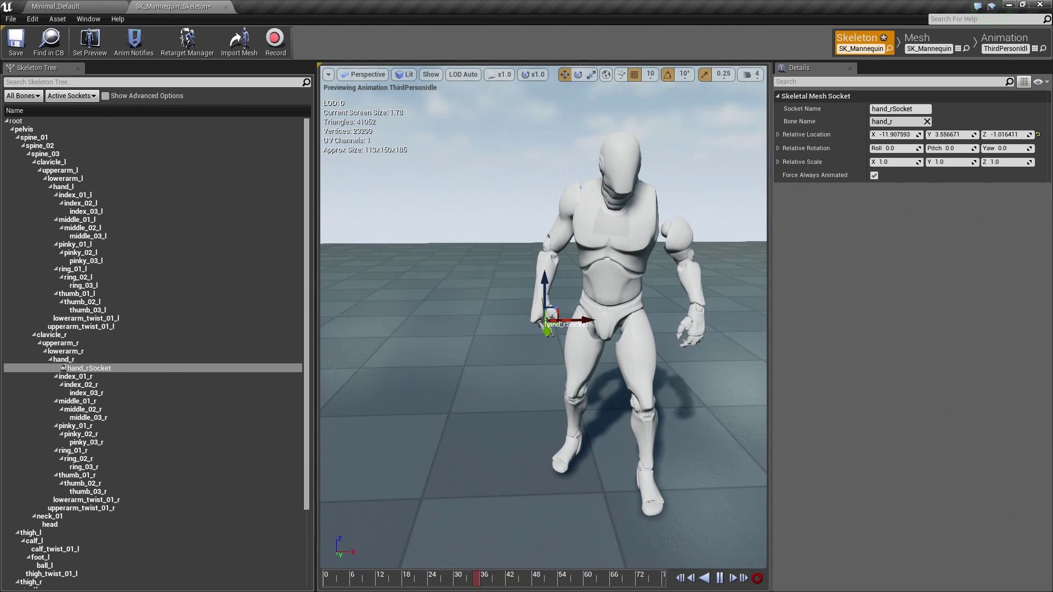
scroll(549, 329, up, 5)
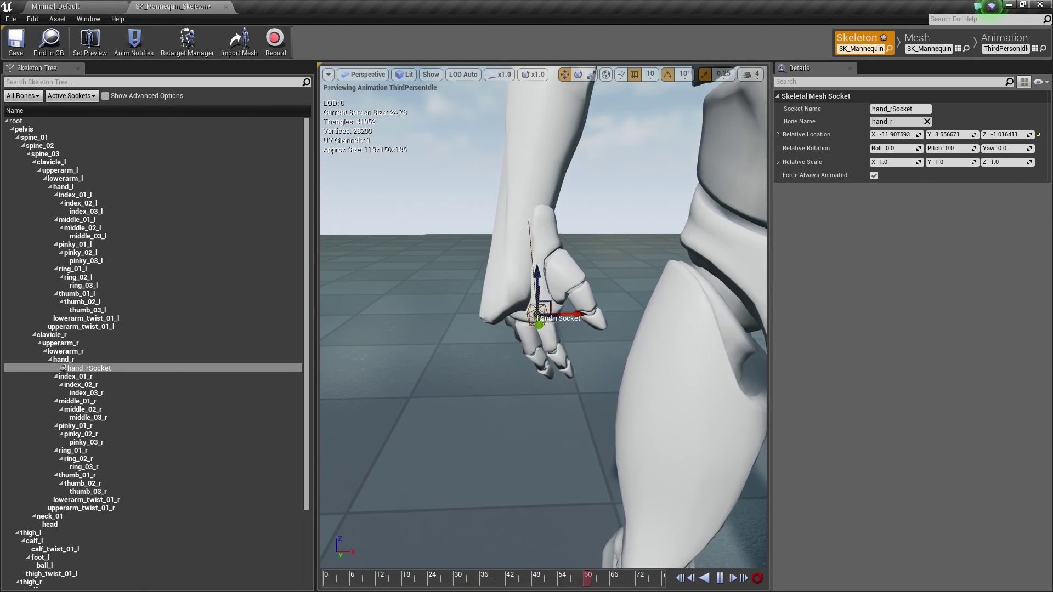
scroll(583, 303, down, 5)
click(583, 302)
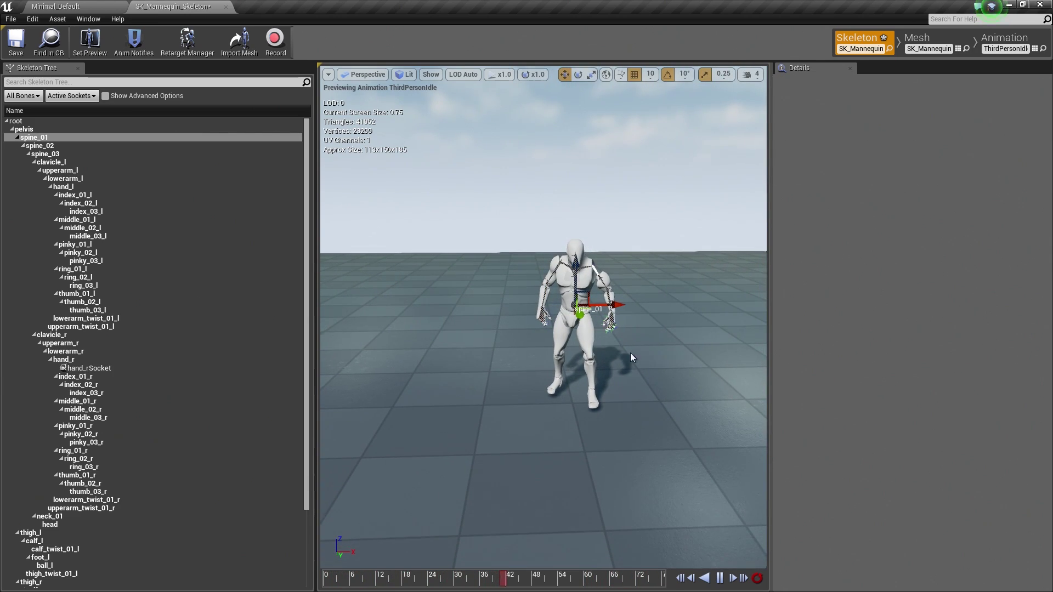
scroll(640, 360, up, 6)
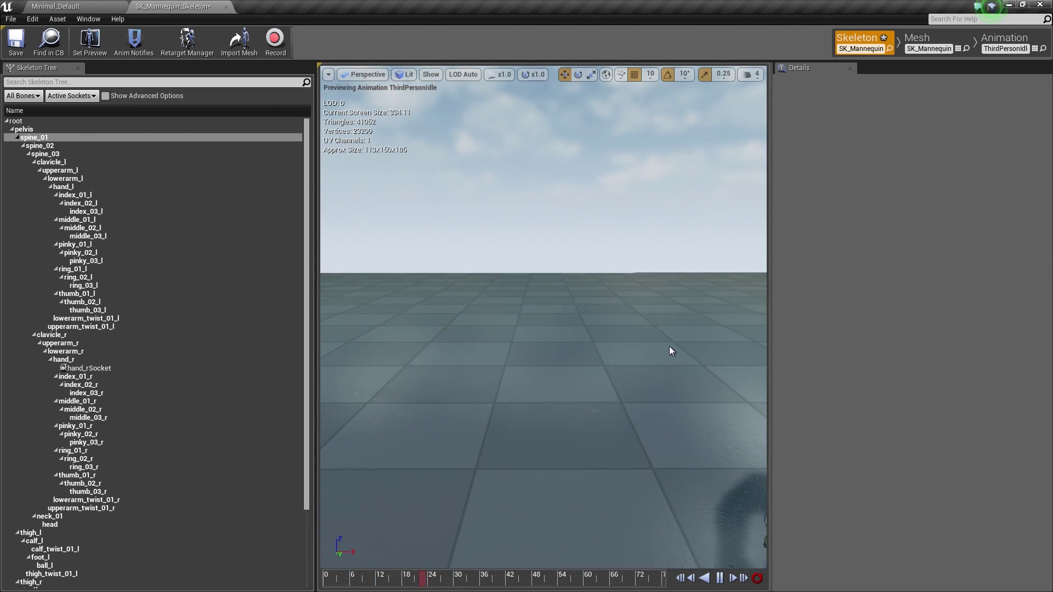
key(f)
scroll(669, 347, down, 5)
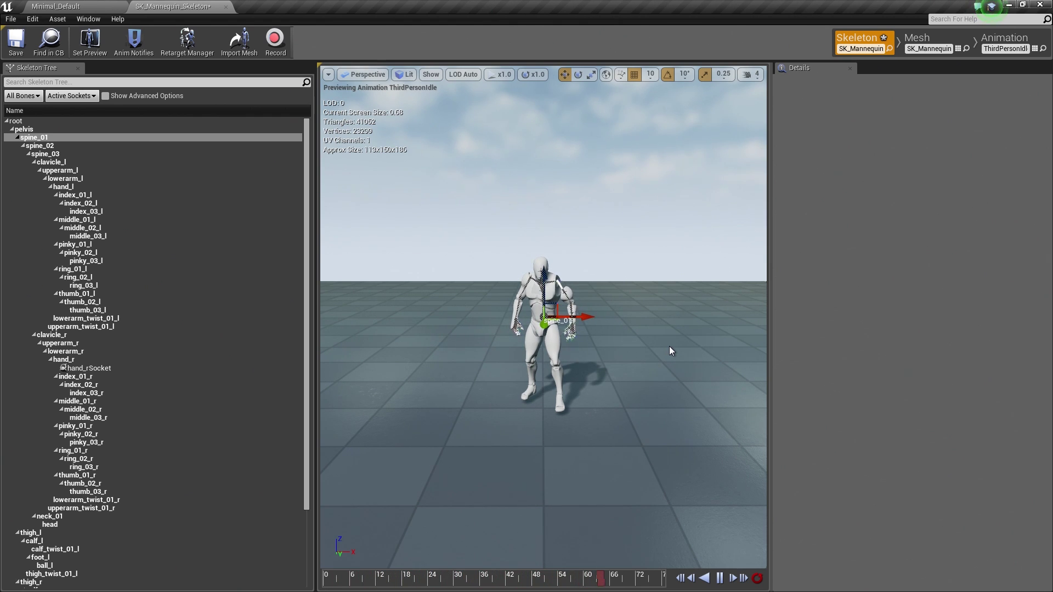
right_drag(669, 347, 536, 225)
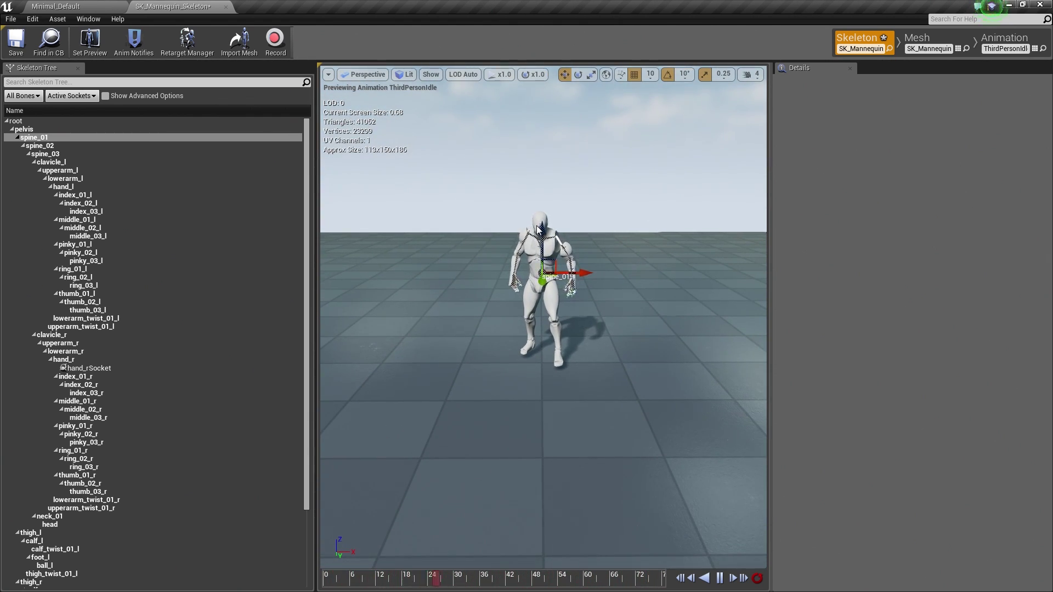
Step: Delete the hand_rSocket socket from the hand_r bone
click(102, 370)
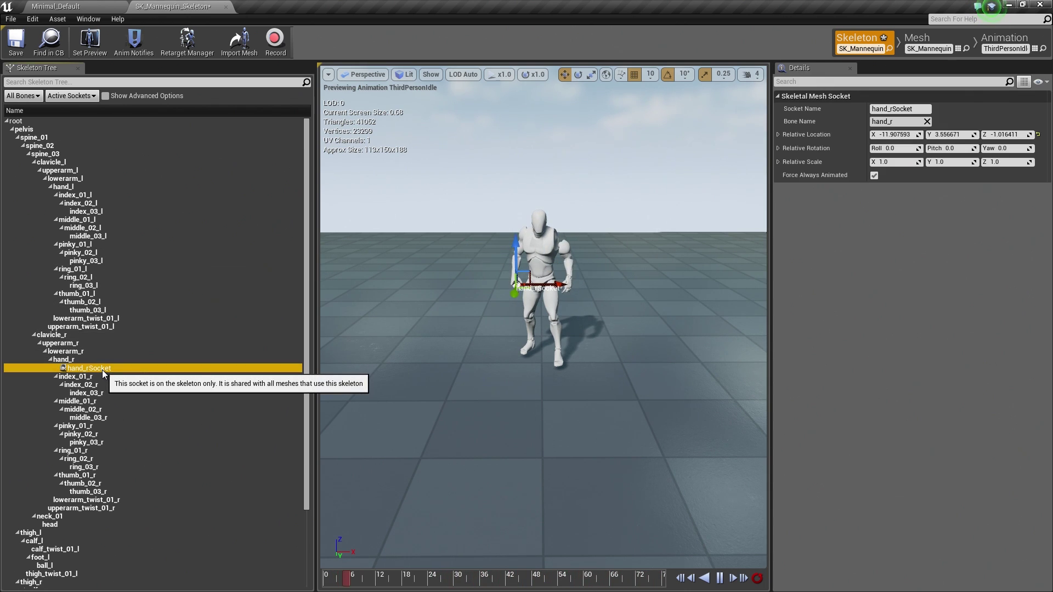
right_click(102, 370)
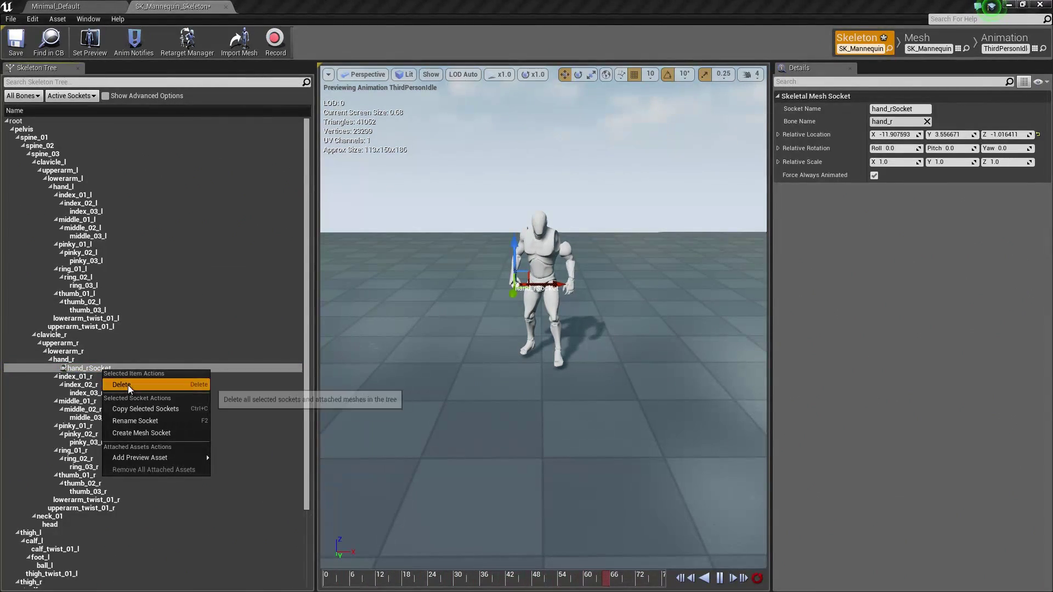
click(127, 385)
Step: Orbit around the mannequin and reframe it centred in the viewport
mouse_move(394, 352)
right_down()
mouse_move(390, 324)
mouse_move(394, 352)
right_up()
middle_drag(488, 360, 530, 370)
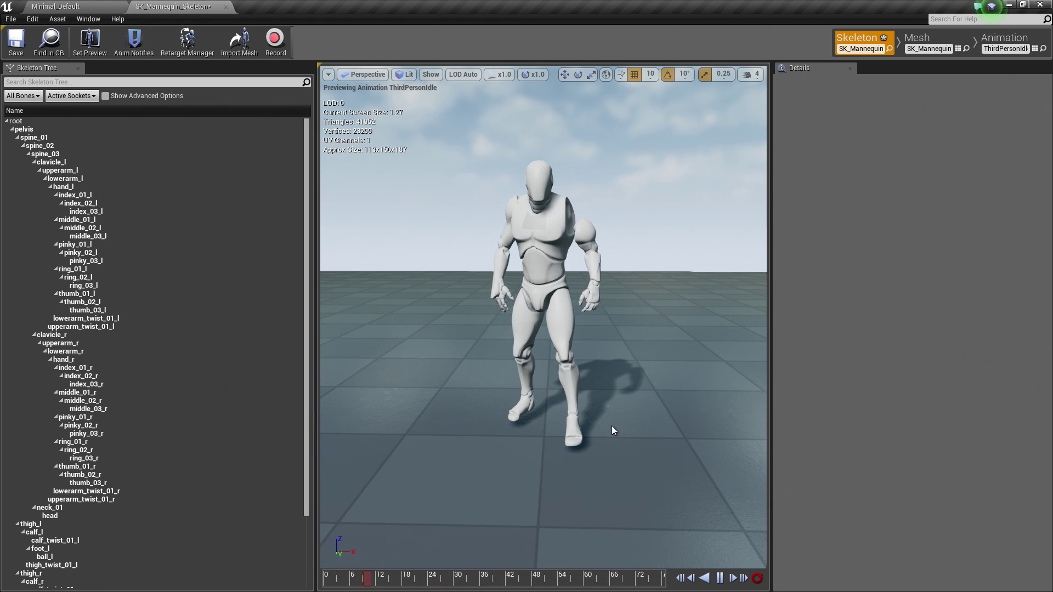
alt+drag(611, 425, 611, 425)
alt+drag(406, 299, 407, 299)
alt+right_drag(406, 299, 406, 298)
key(f)
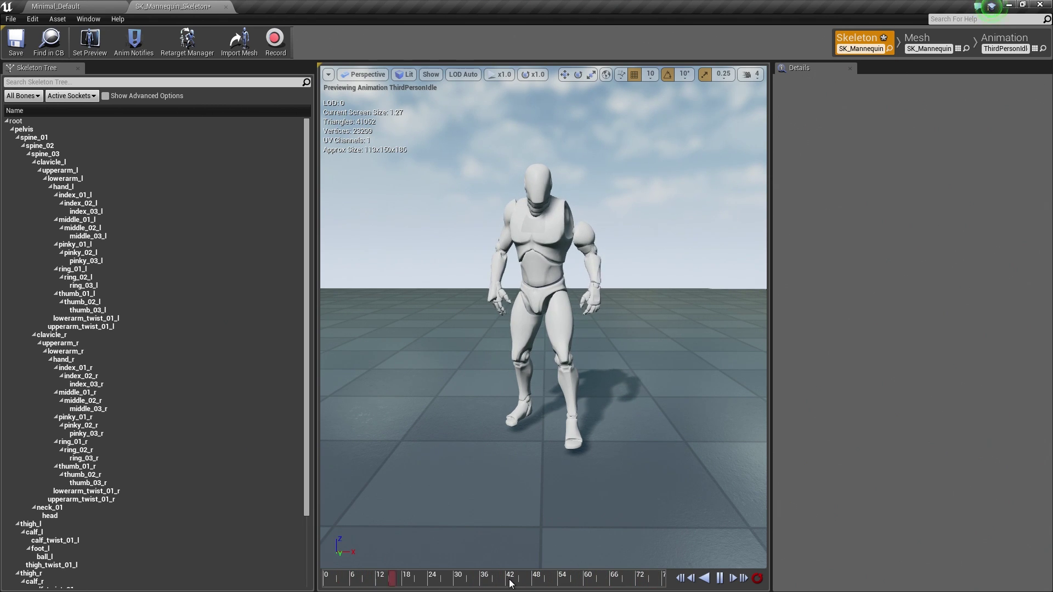
click(929, 44)
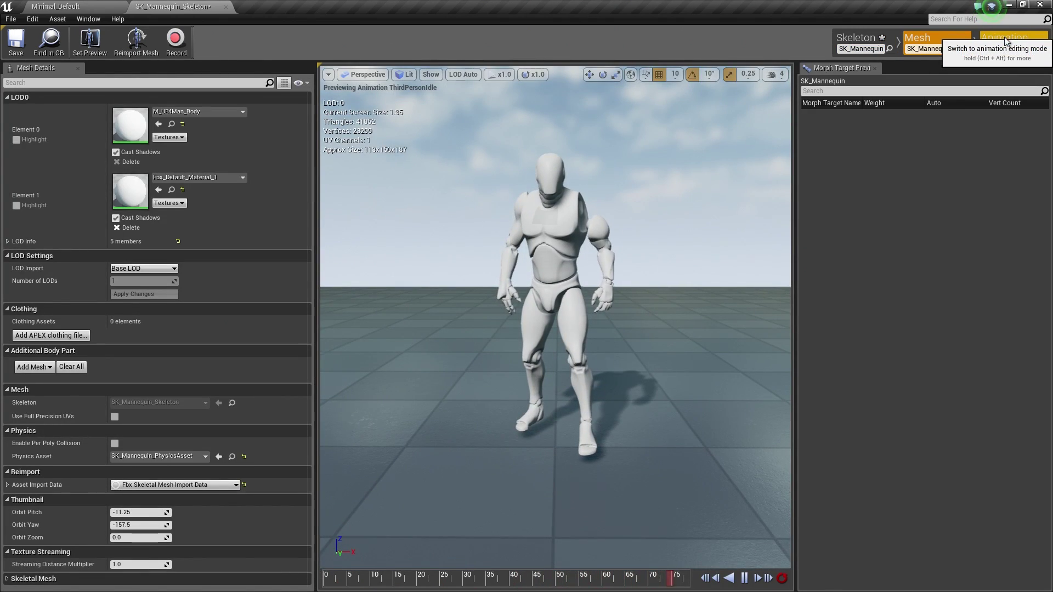
click(1005, 37)
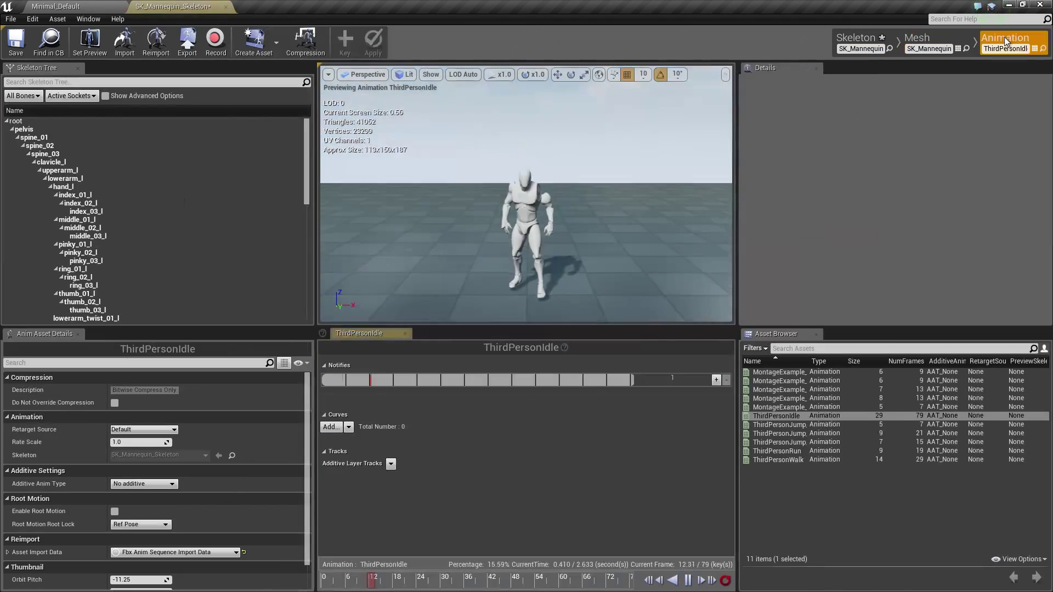
click(845, 43)
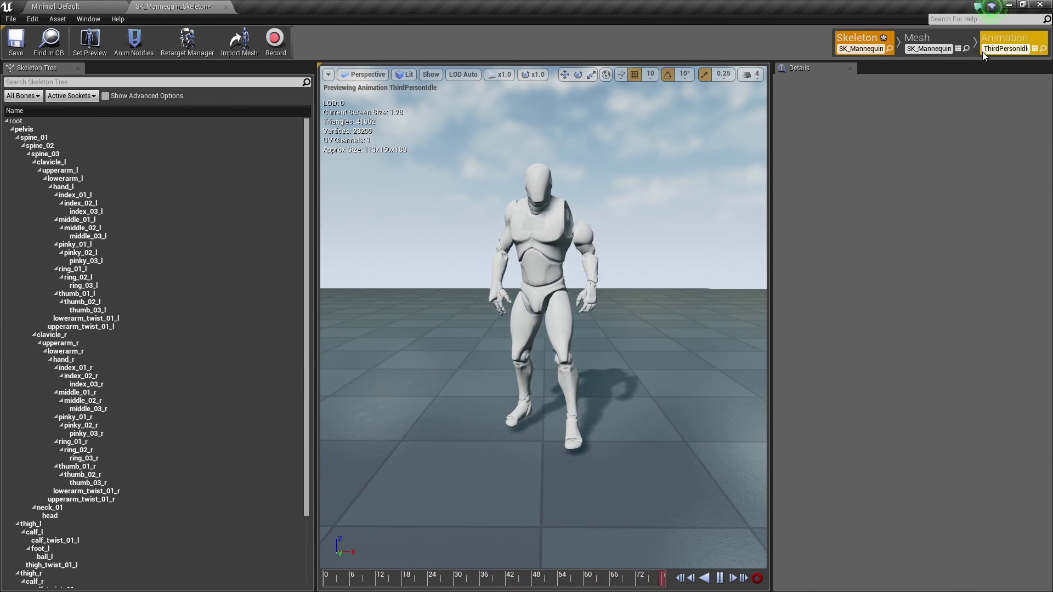
Step: Play the preview animation in reverse and bring up the viewport's preview options
click(705, 579)
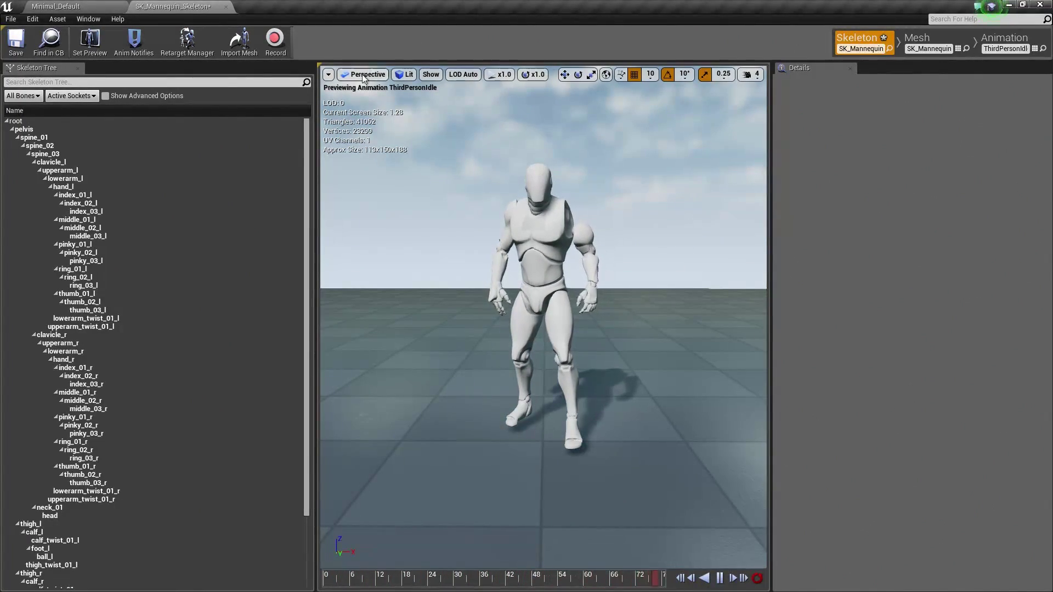
click(329, 74)
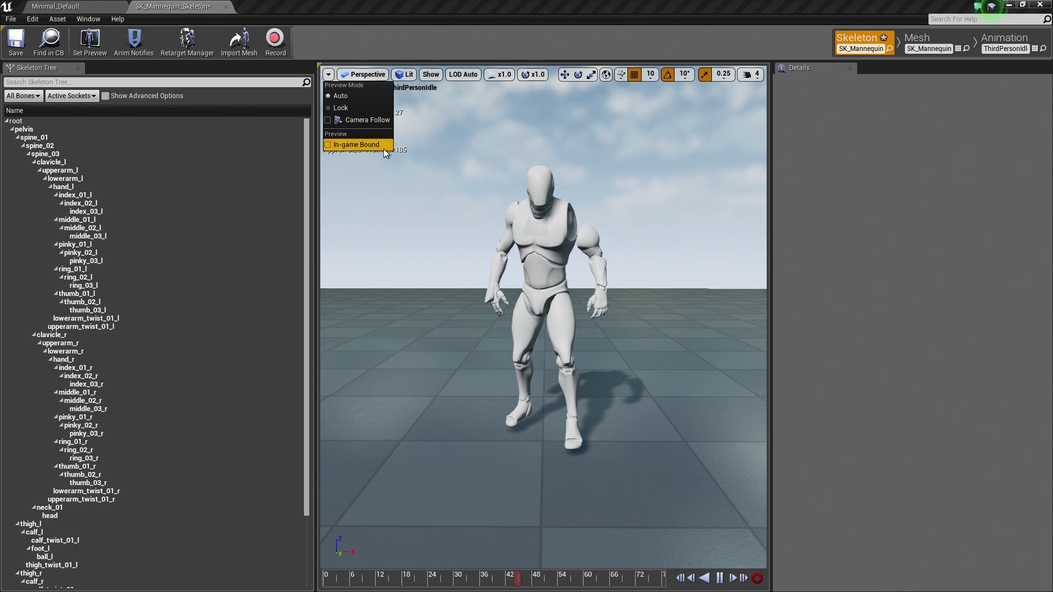
click(457, 130)
click(368, 77)
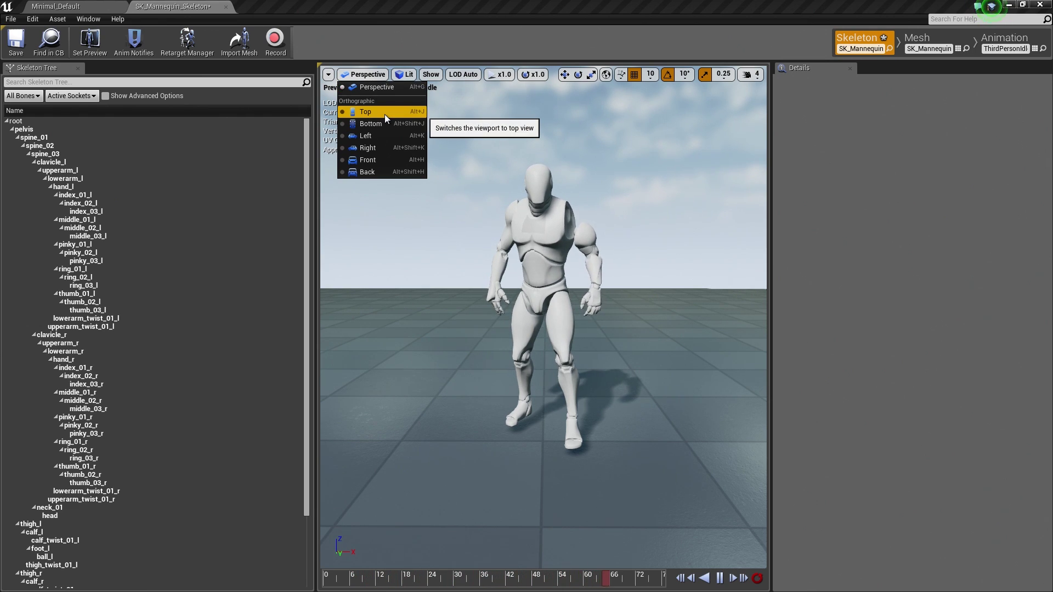
click(384, 113)
click(355, 75)
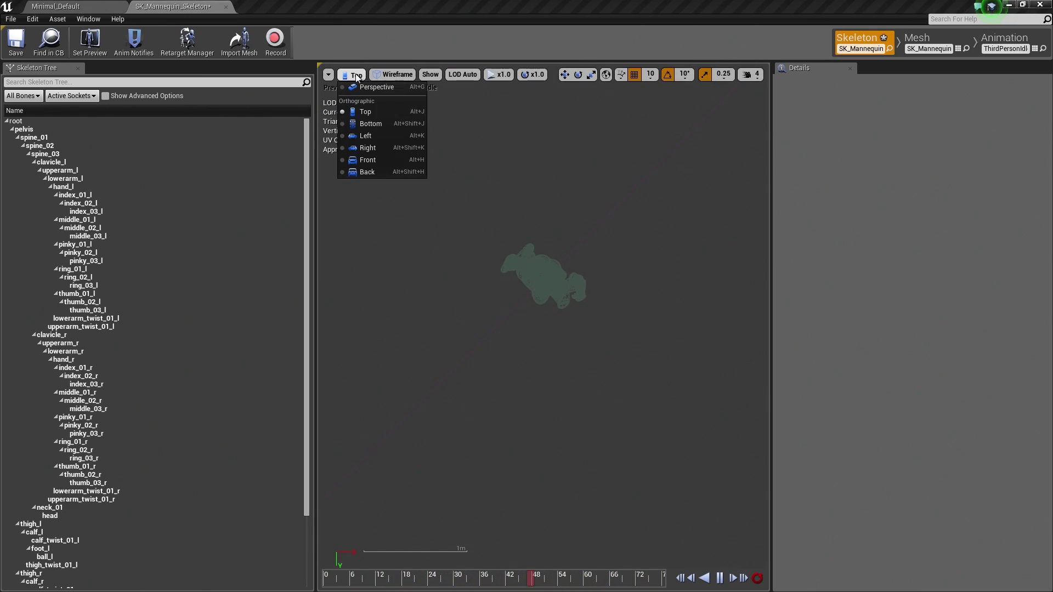
click(382, 151)
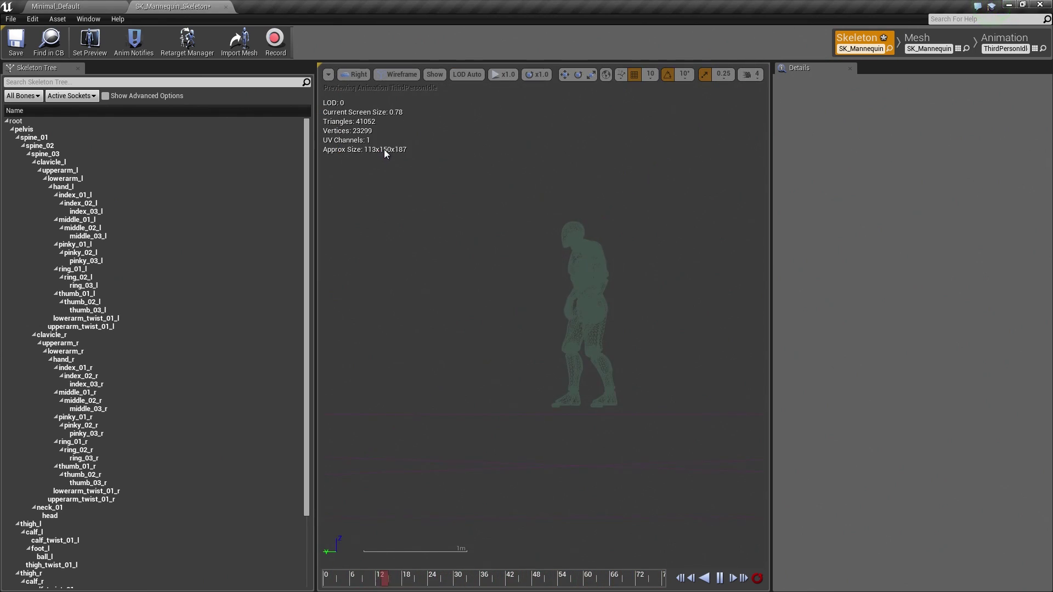
click(352, 76)
click(361, 87)
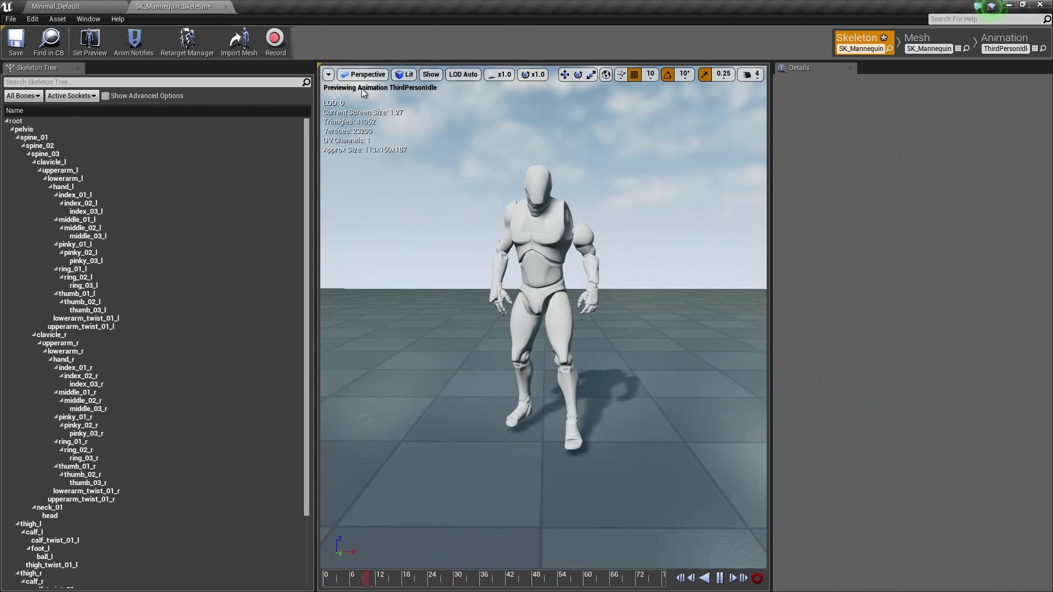
click(406, 76)
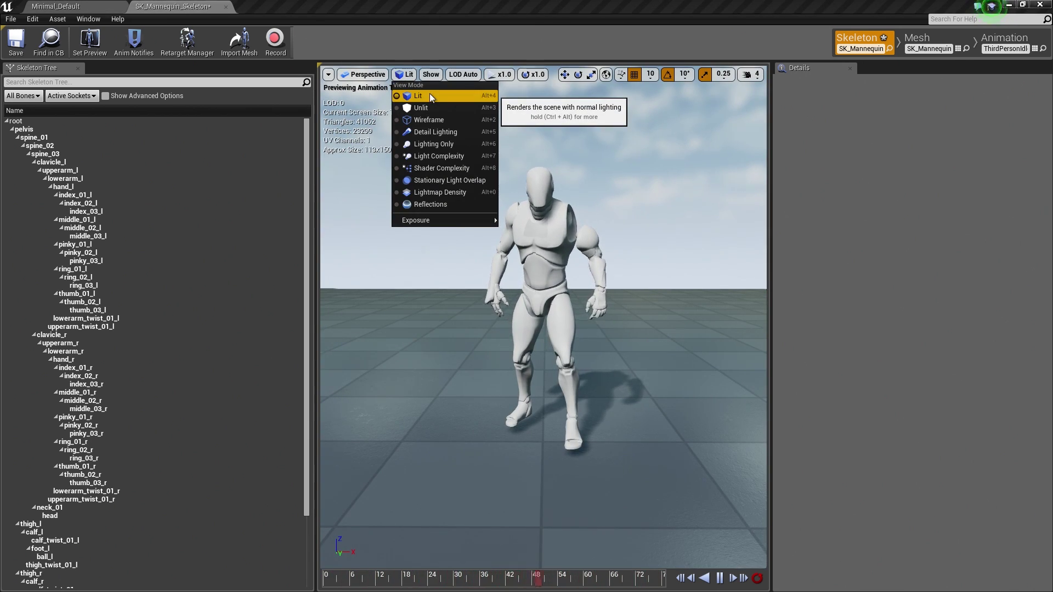
click(433, 107)
click(410, 75)
click(432, 124)
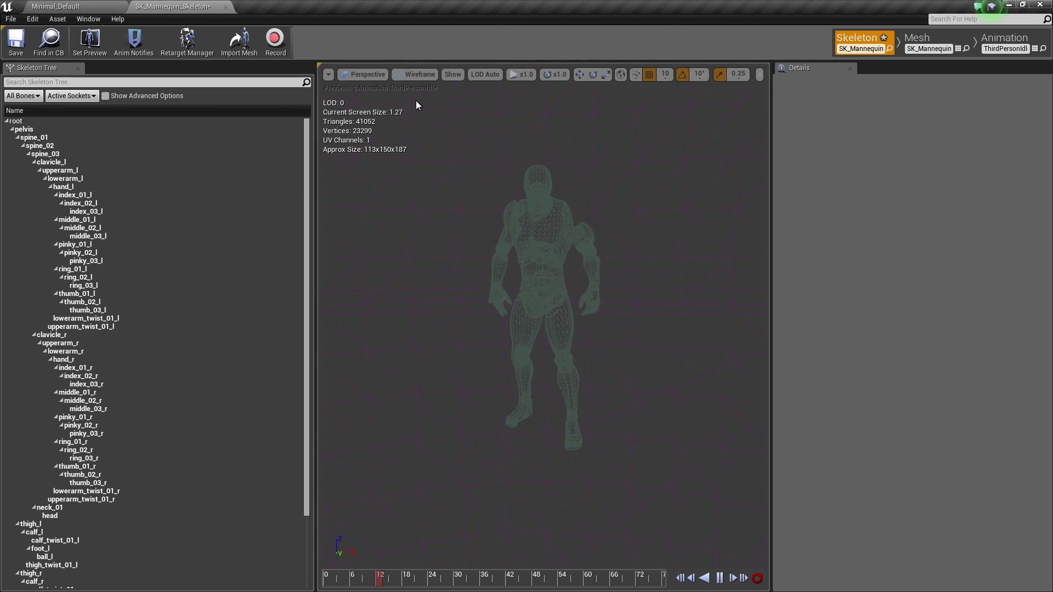
click(406, 74)
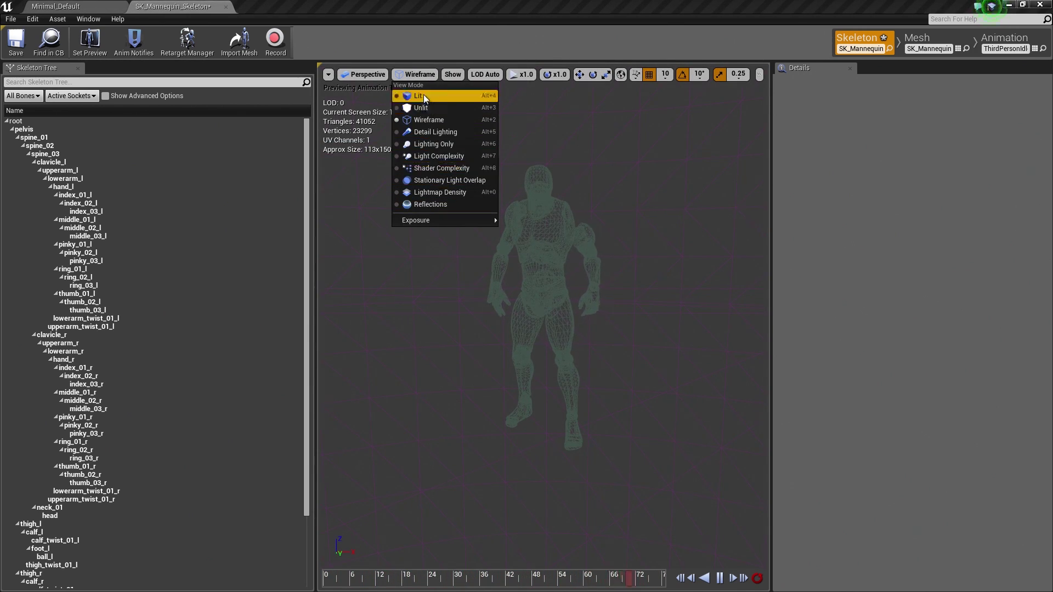
click(425, 97)
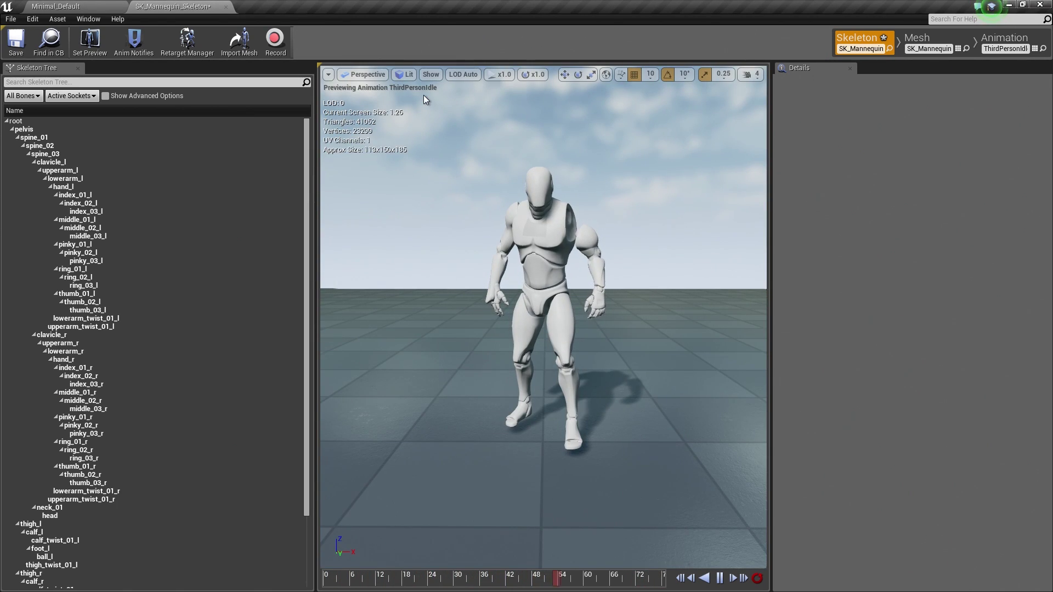
Step: Turn on skeleton bones and bone names in the viewport, then hide both again
click(430, 74)
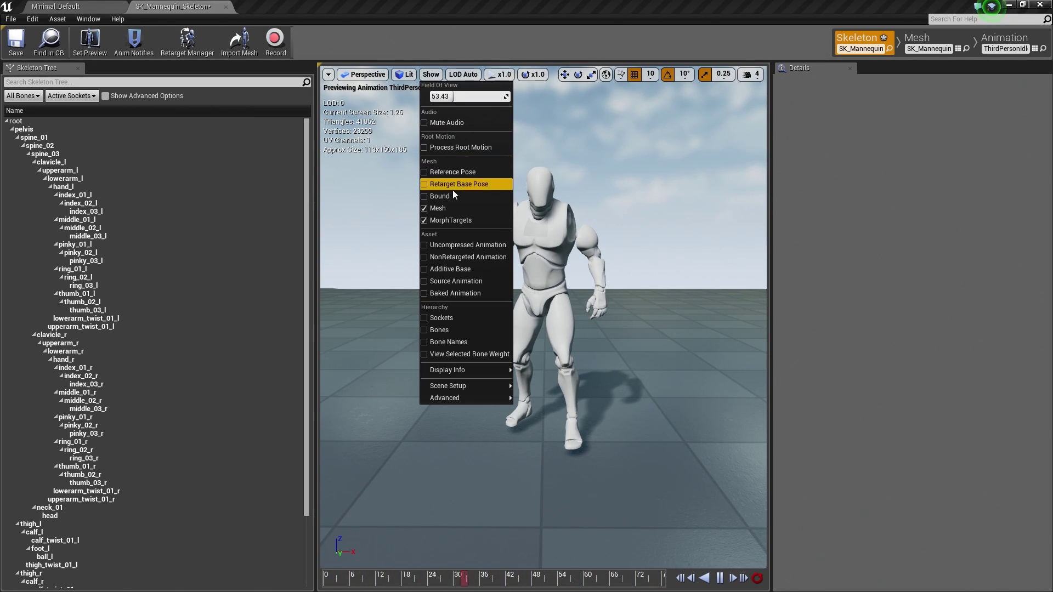
click(431, 331)
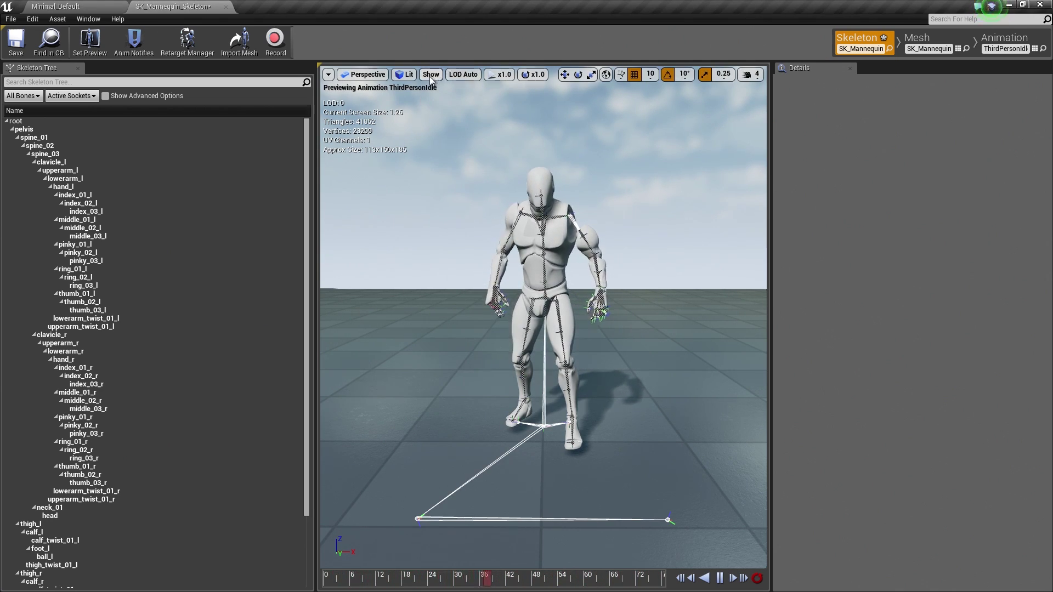
click(431, 75)
click(443, 346)
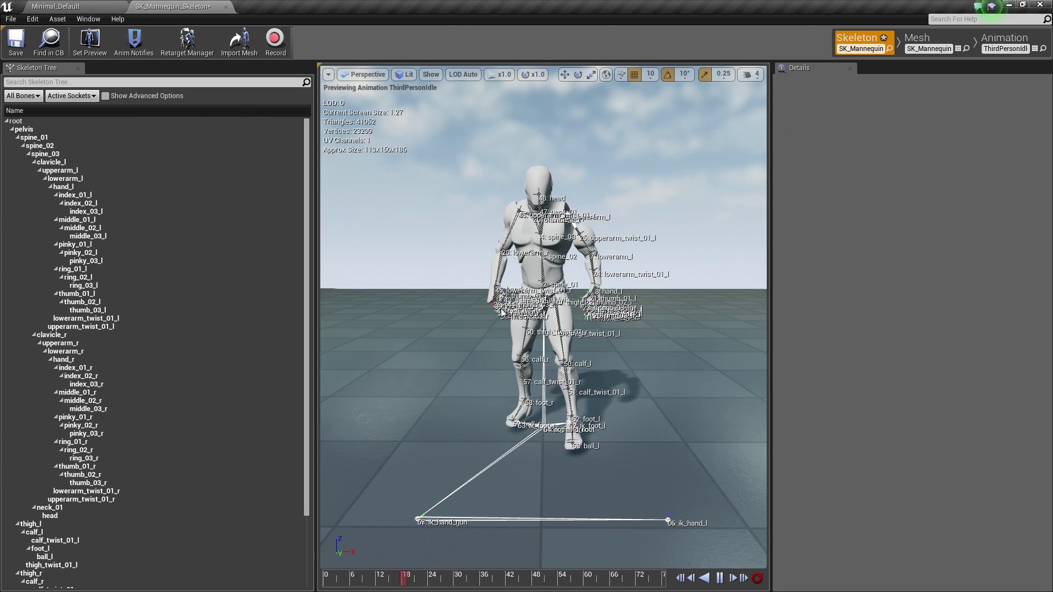
click(429, 75)
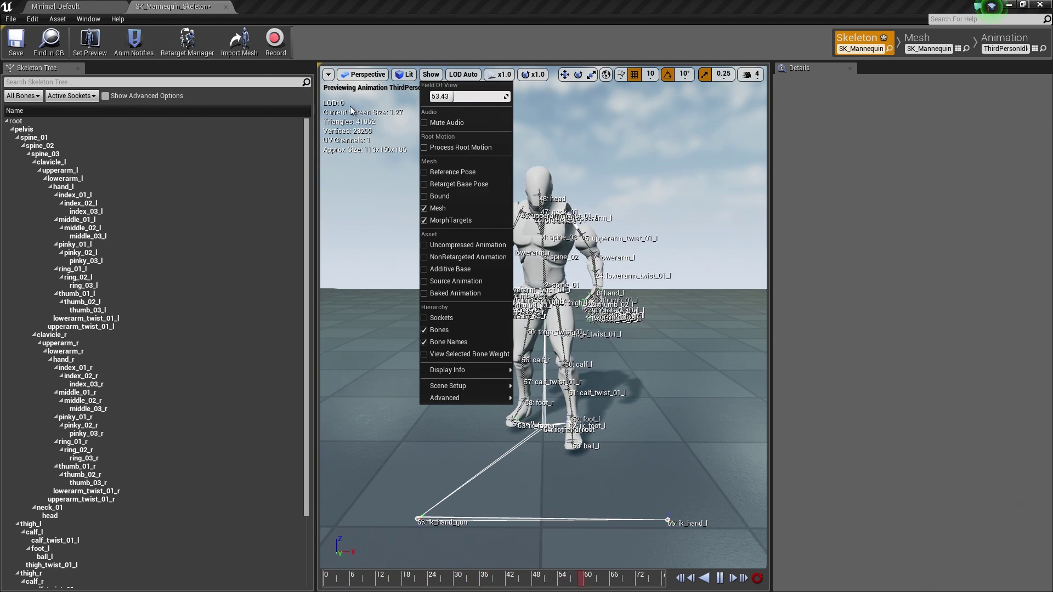
click(438, 330)
click(433, 345)
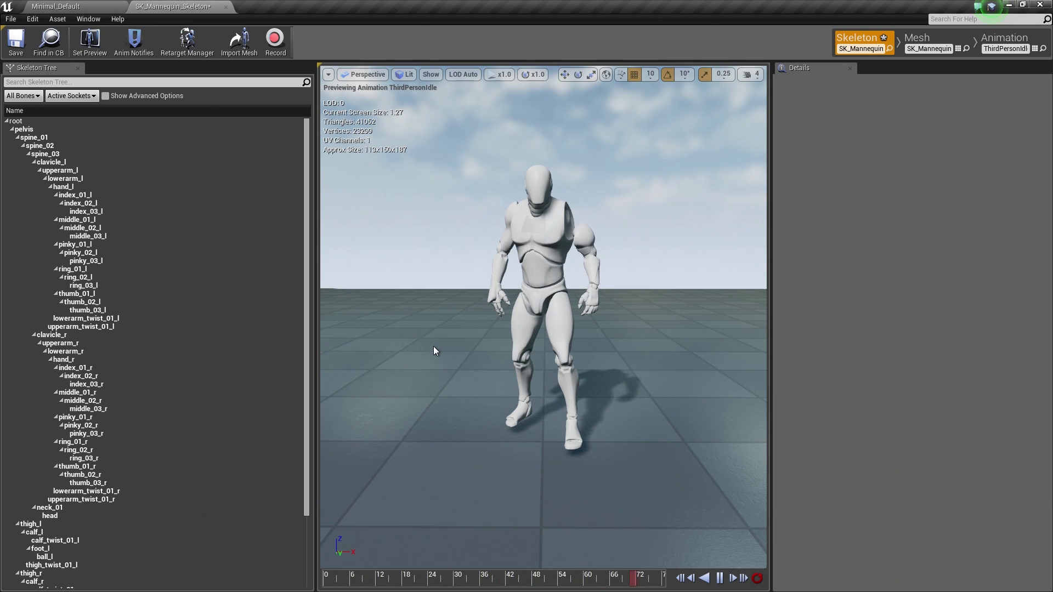
Step: Set Show > Display Info to None to hide the mesh statistics overlay
click(432, 75)
mouse_move(458, 369)
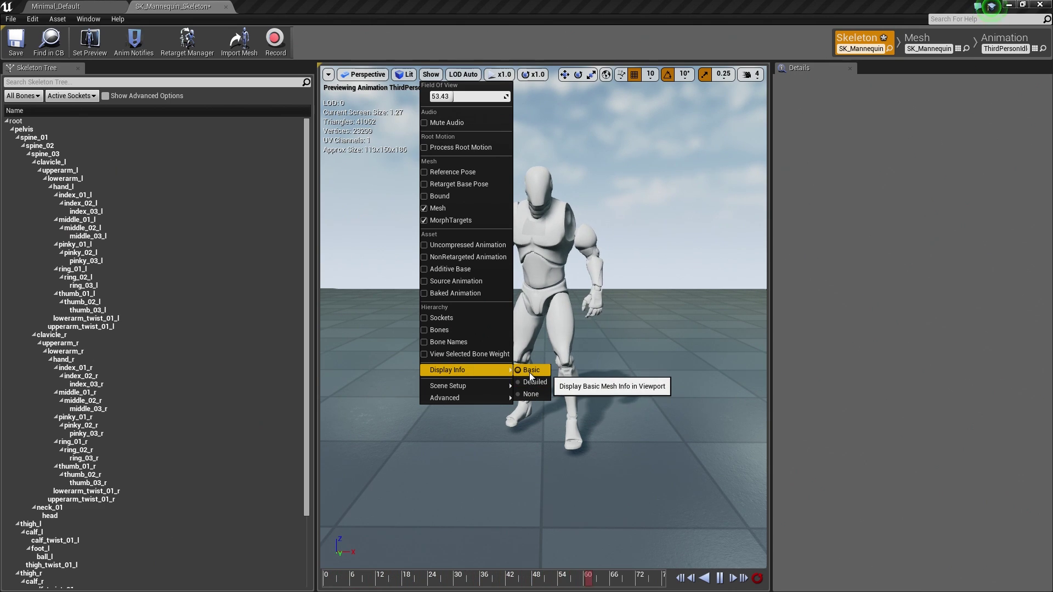
click(529, 395)
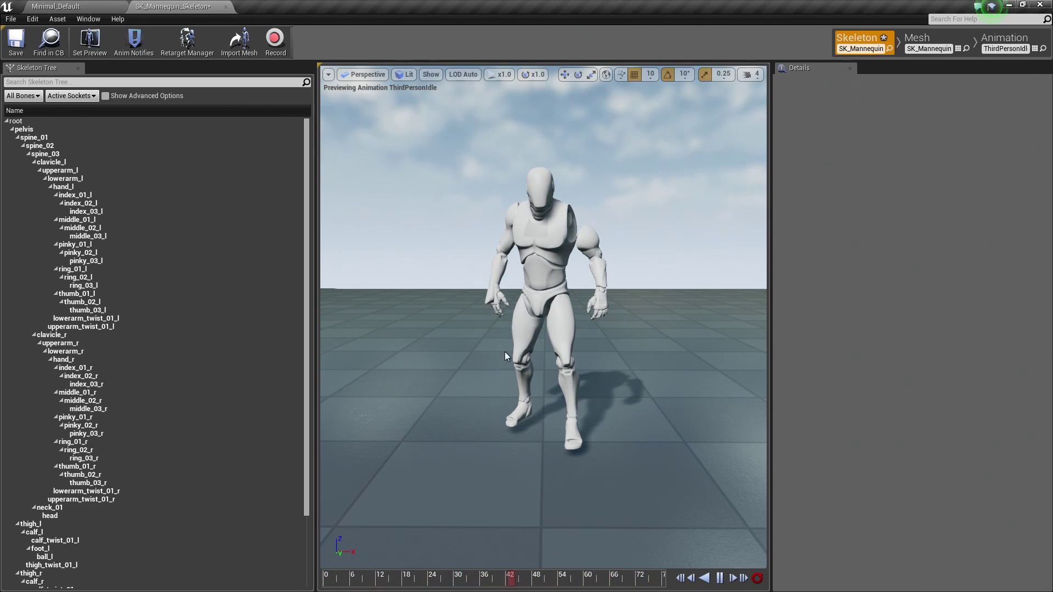
click(471, 74)
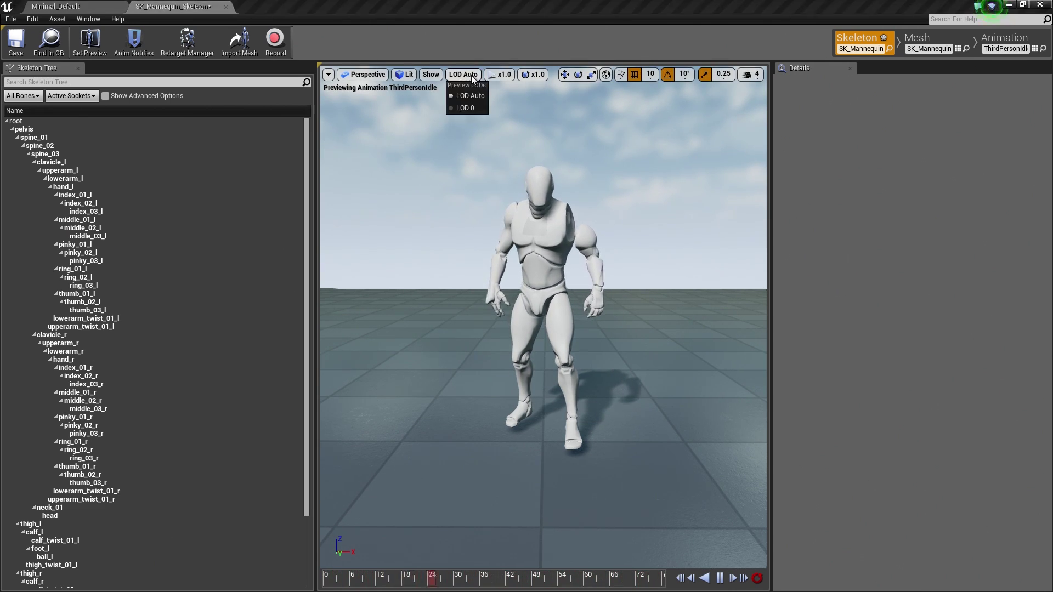
click(501, 74)
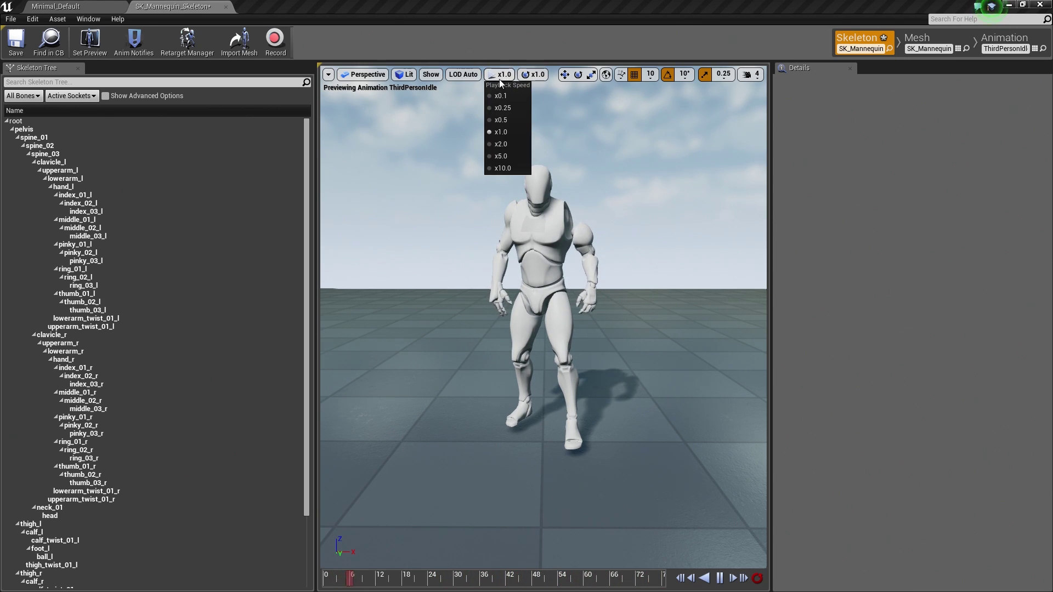
mouse_move(530, 77)
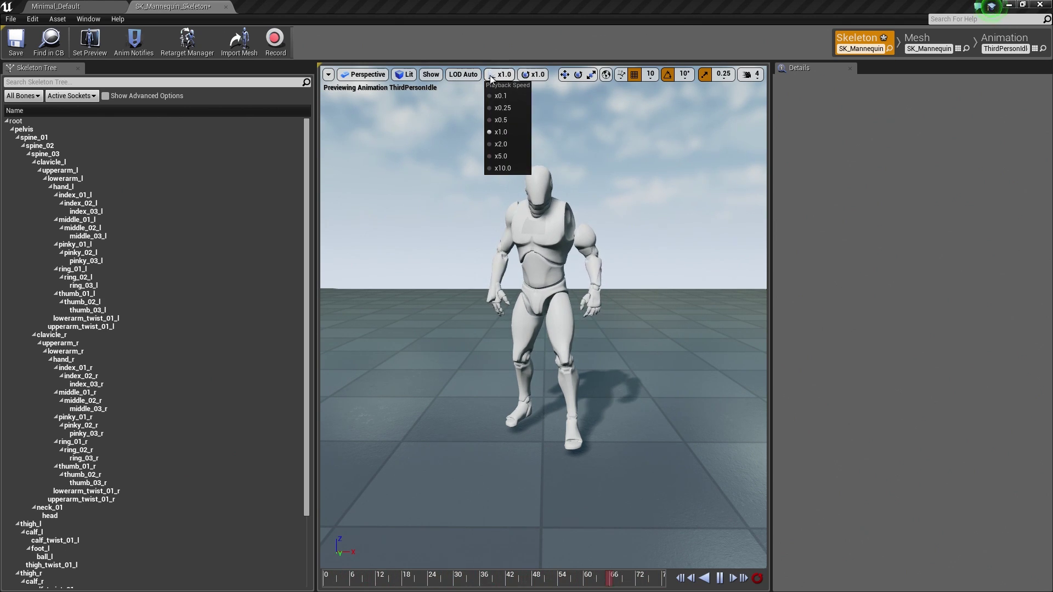
mouse_move(463, 74)
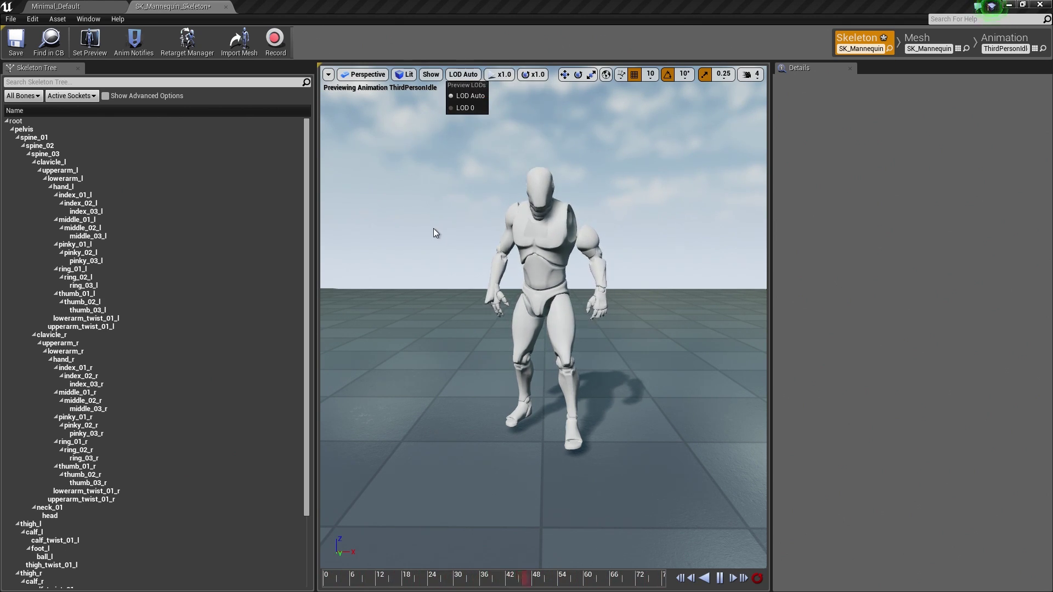
click(444, 220)
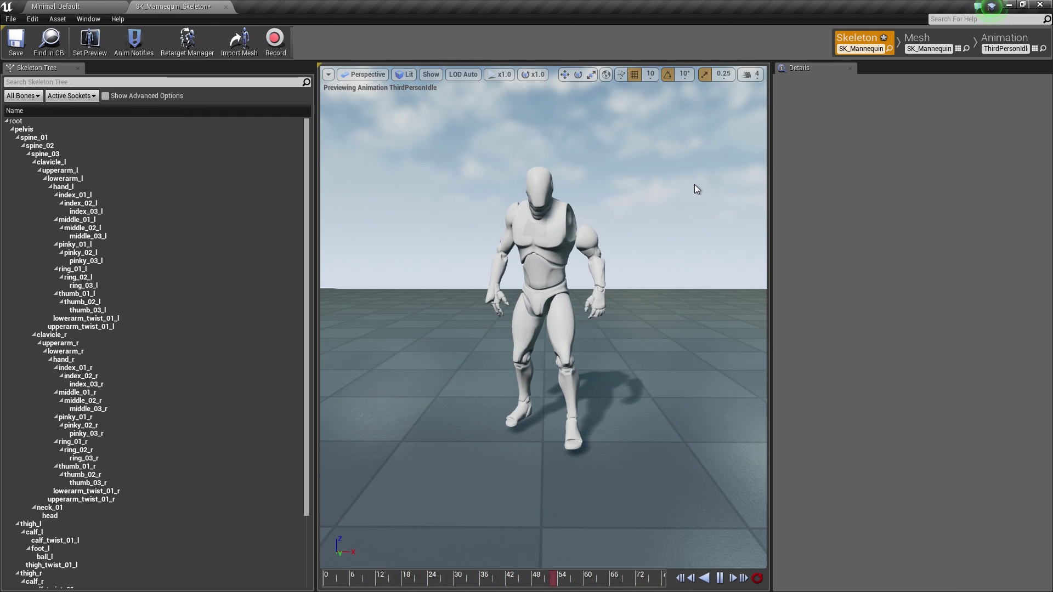
Step: Switch Persona to Mesh mode to view SK_Mannequin's mesh details and morph targets
click(916, 38)
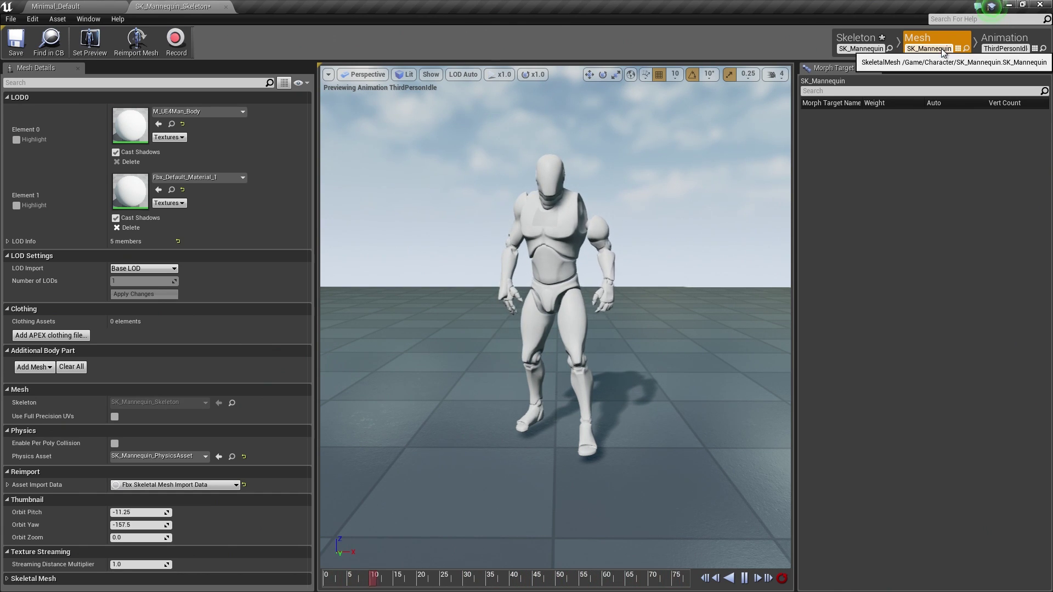
Step: Enter Animation mode and widen the Asset Browser's Name column to show full animation names
click(1004, 41)
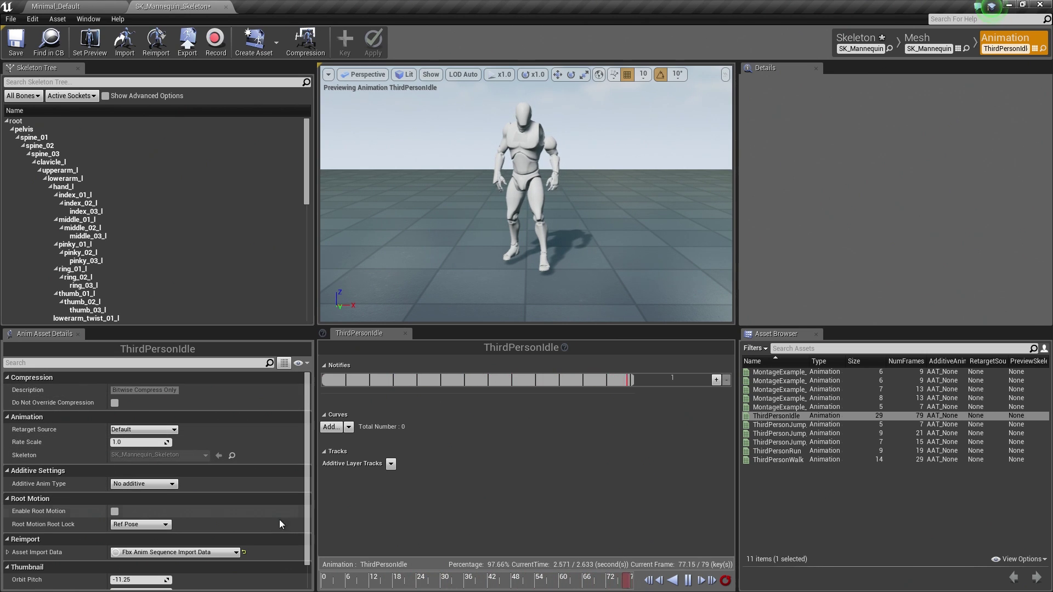
mouse_move(792, 434)
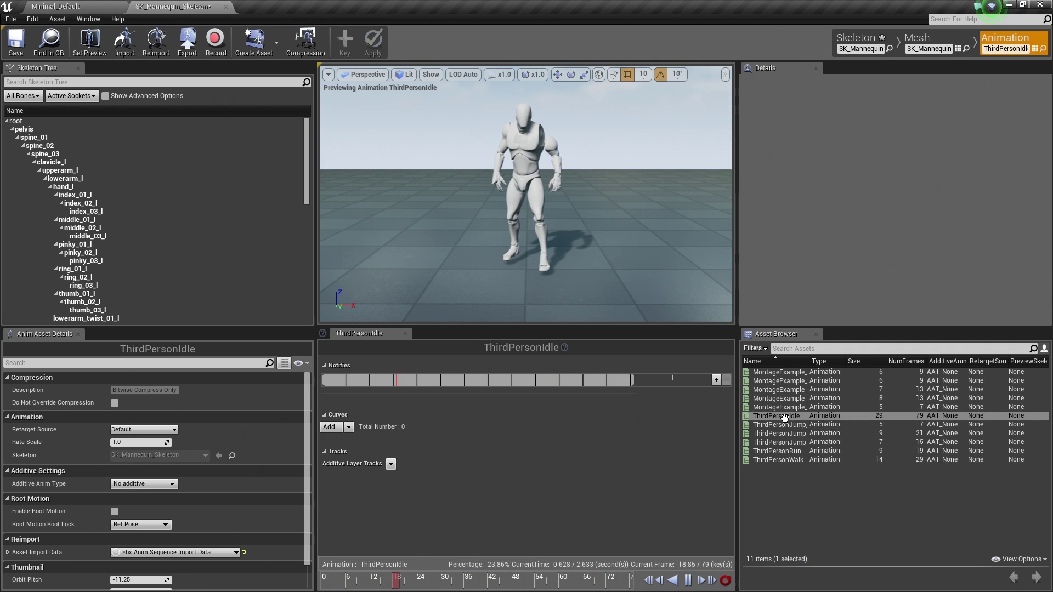
drag(808, 361, 882, 361)
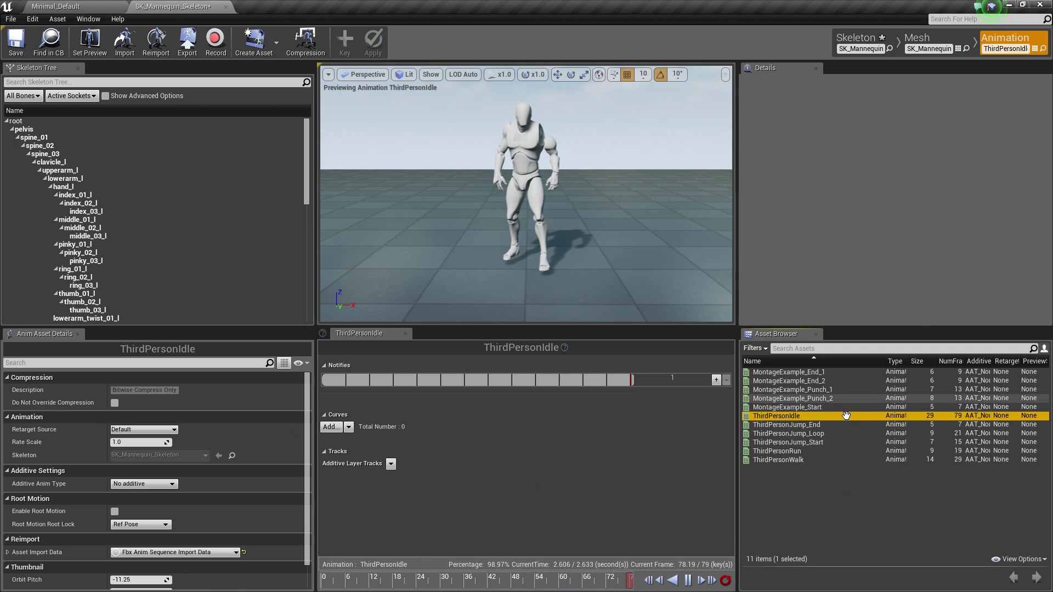
Step: Preview ThirdPersonJump_End, ThirdPersonRun, then ThirdPersonWalk, and pause the walk playback
click(790, 426)
double_click(790, 427)
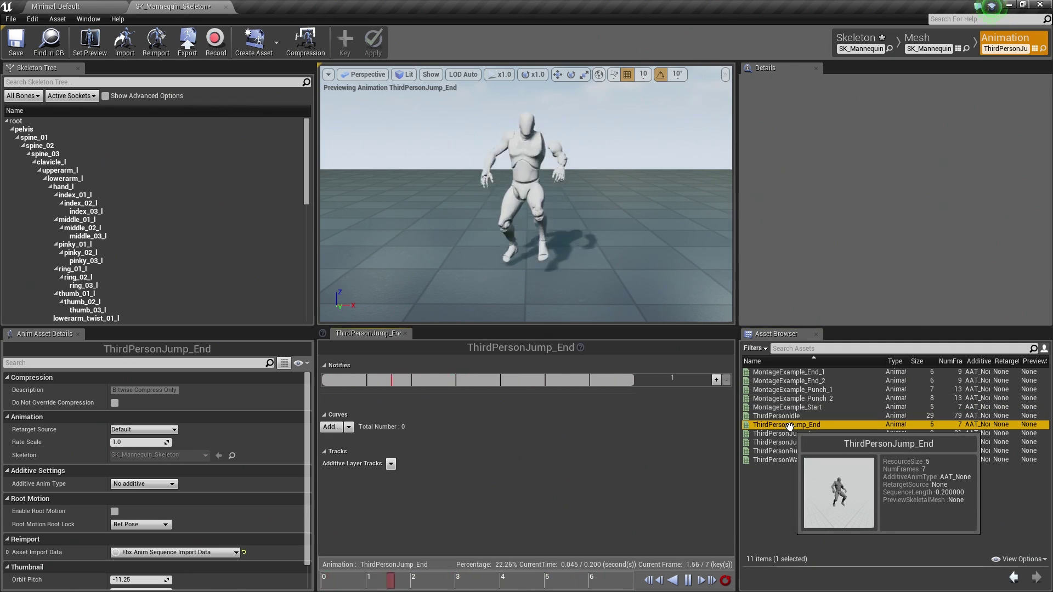
double_click(762, 452)
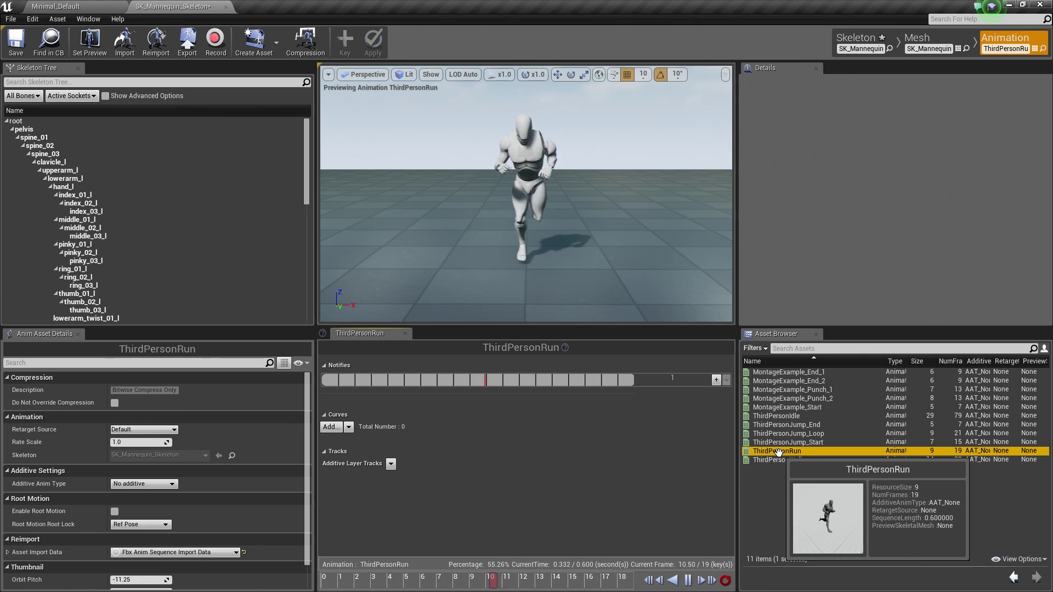
double_click(773, 460)
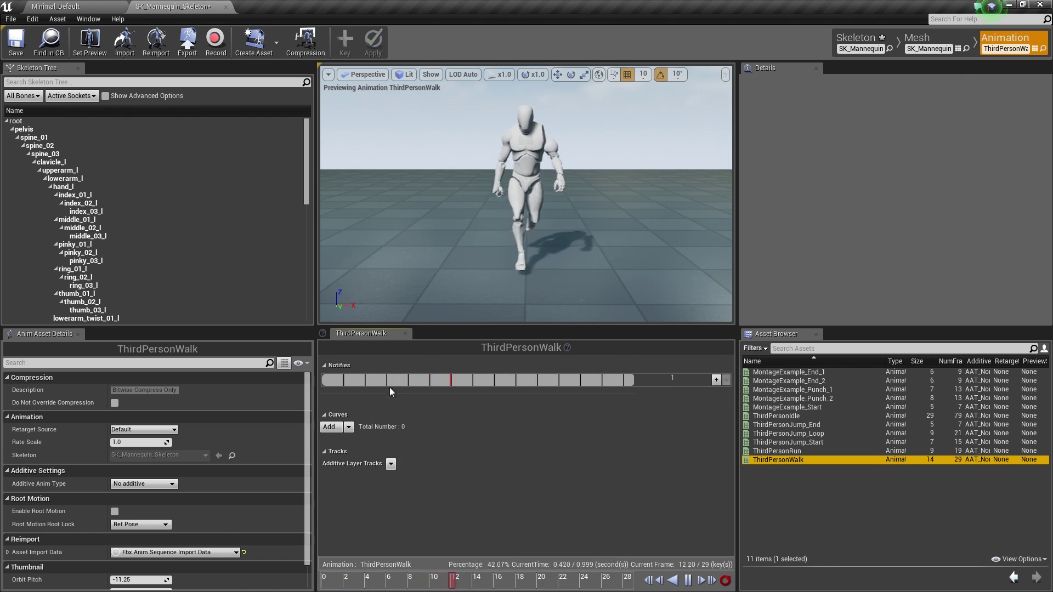
click(689, 581)
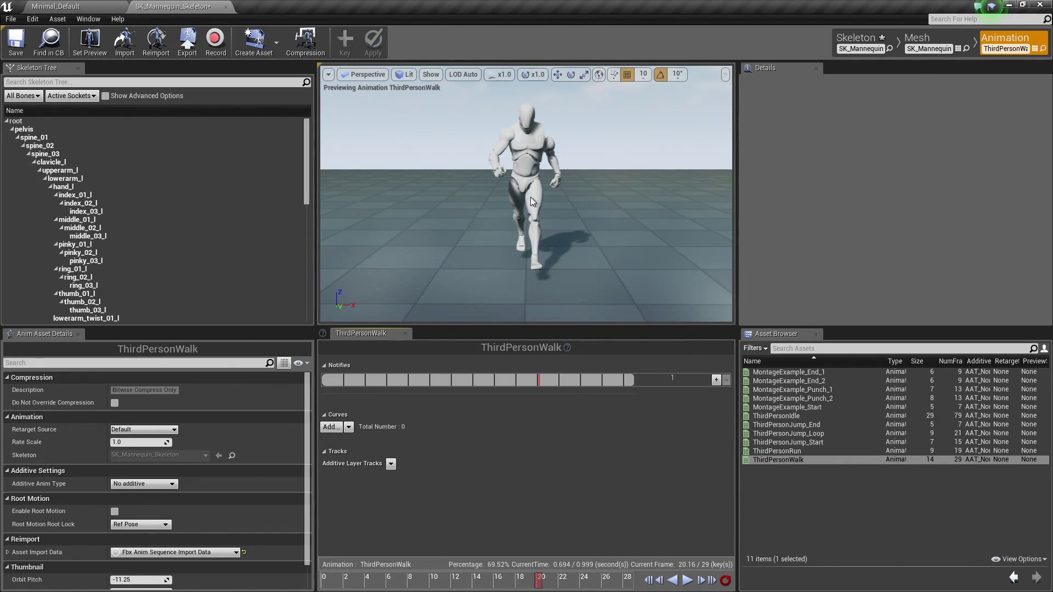
Step: Load ThirdPersonRun, scrub through its run poses, and orbit the camera to a side view
click(795, 451)
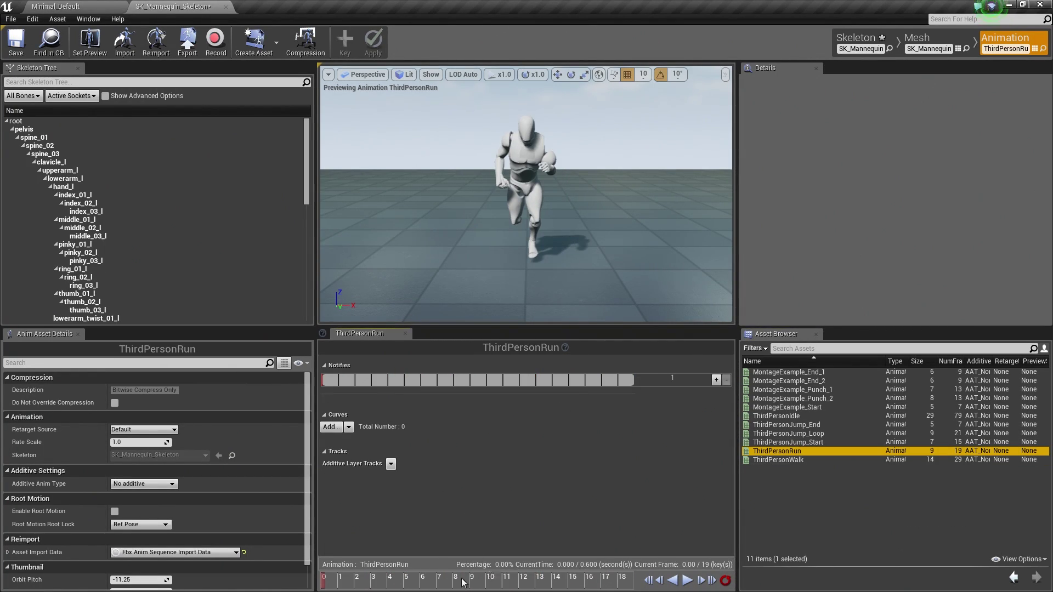
click(341, 581)
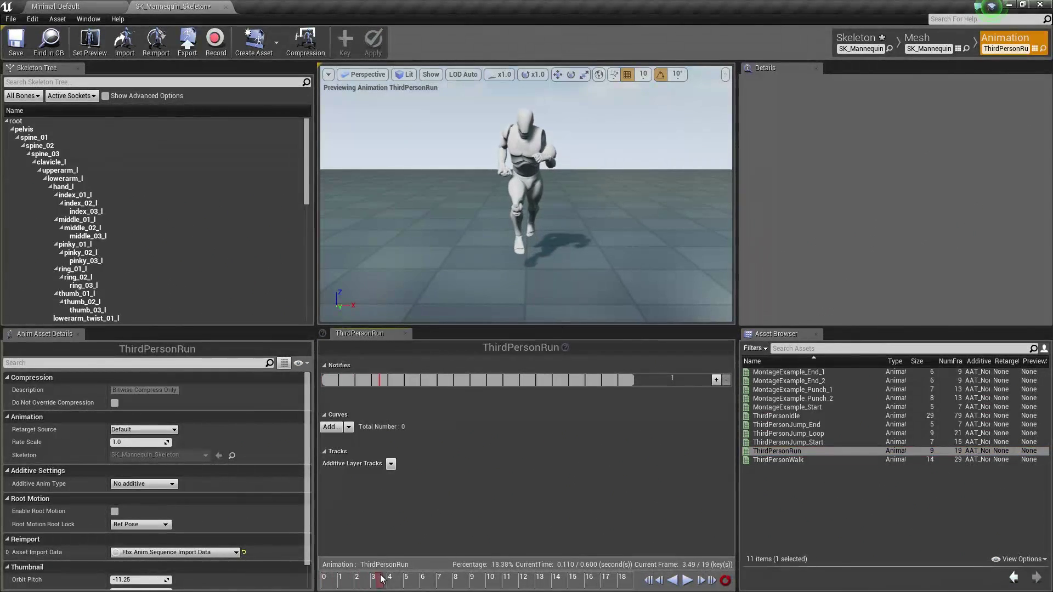
drag(476, 579, 450, 579)
drag(604, 187, 504, 218)
mouse_move(449, 585)
mouse_down()
mouse_move(362, 580)
mouse_move(441, 580)
mouse_up()
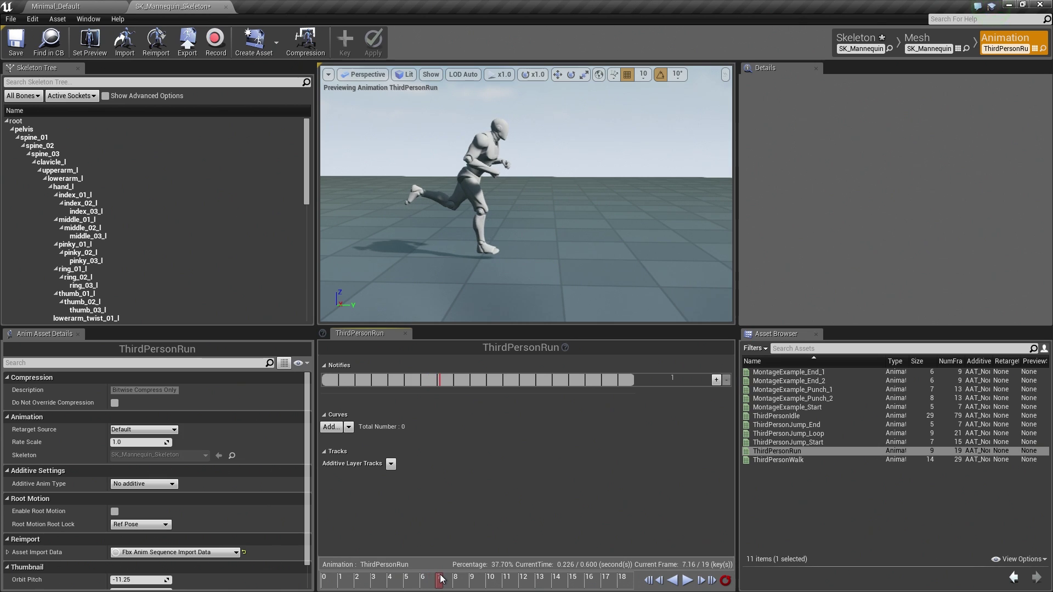
Step: Browse the Notifies track's Add Notify options, then scrub the run to frame 12.67 (0.400 s)
right_click(443, 382)
mouse_move(462, 391)
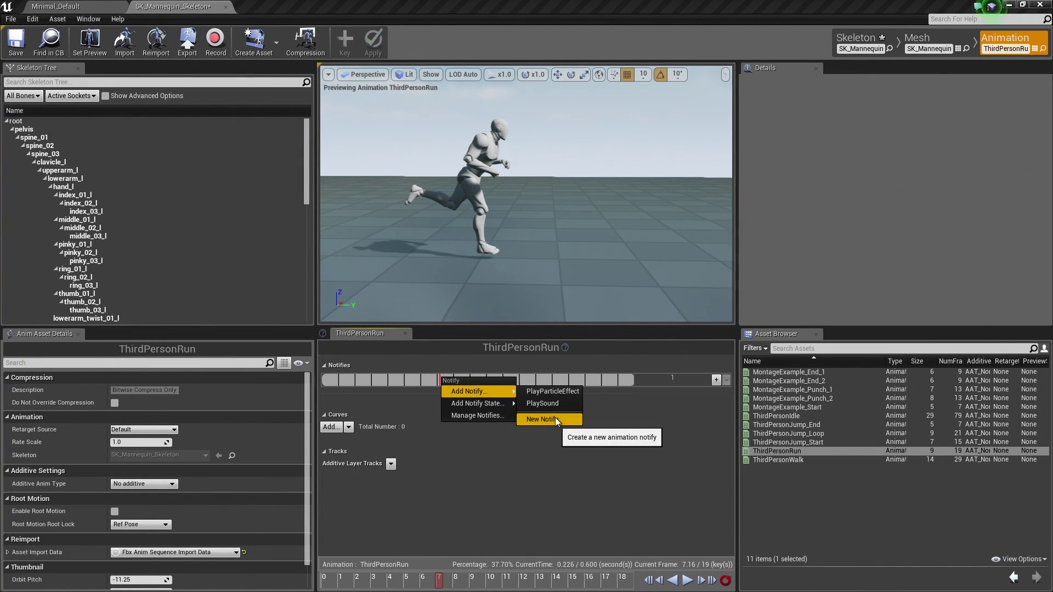
drag(439, 587, 531, 583)
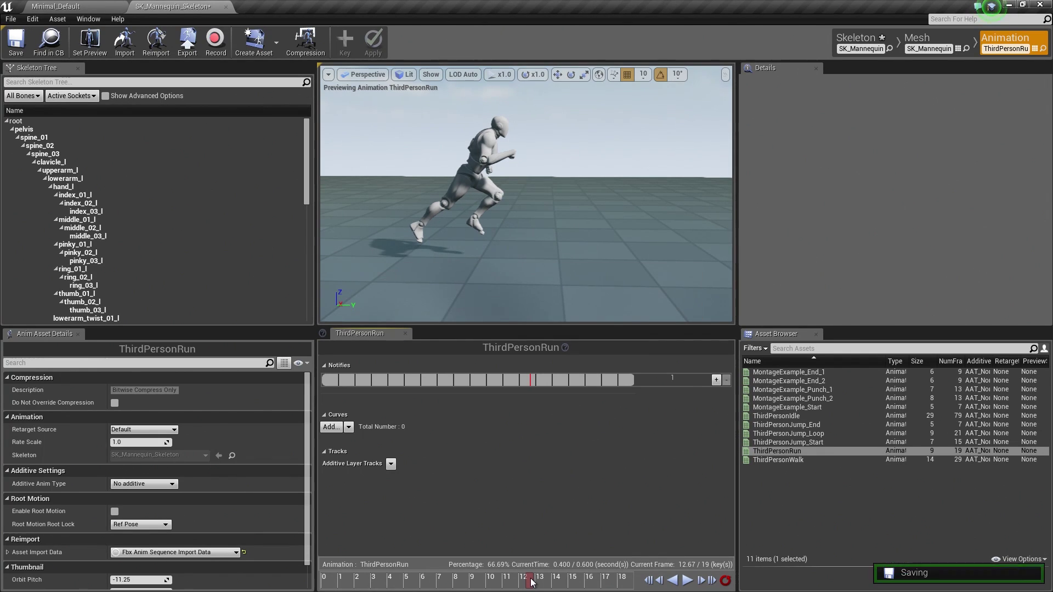
Step: Go through Mesh mode back to Skeleton mode to show the bone hierarchy with ThirdPersonRun previewing
click(946, 40)
click(859, 45)
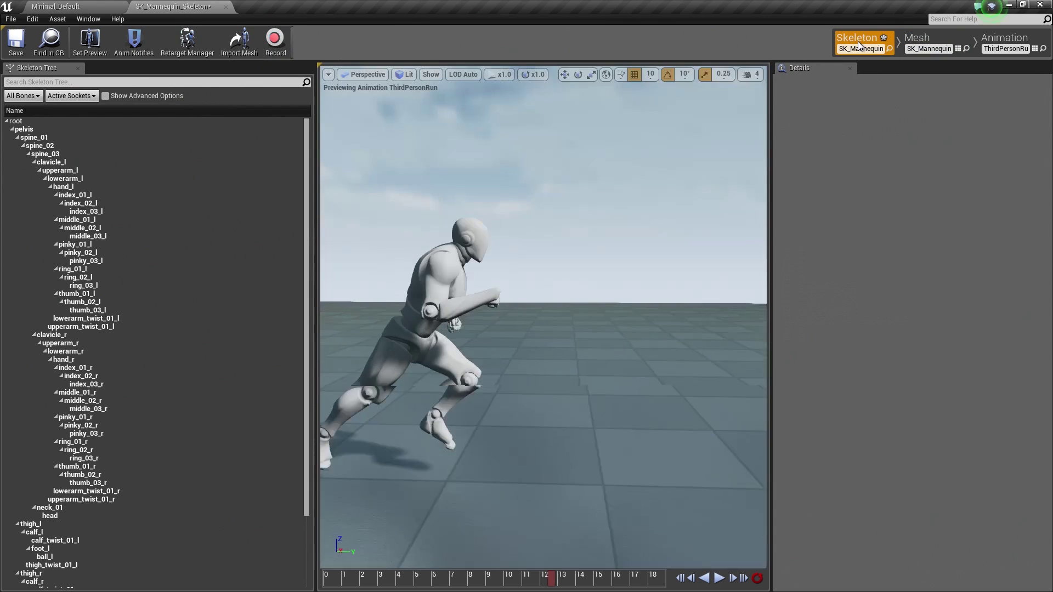